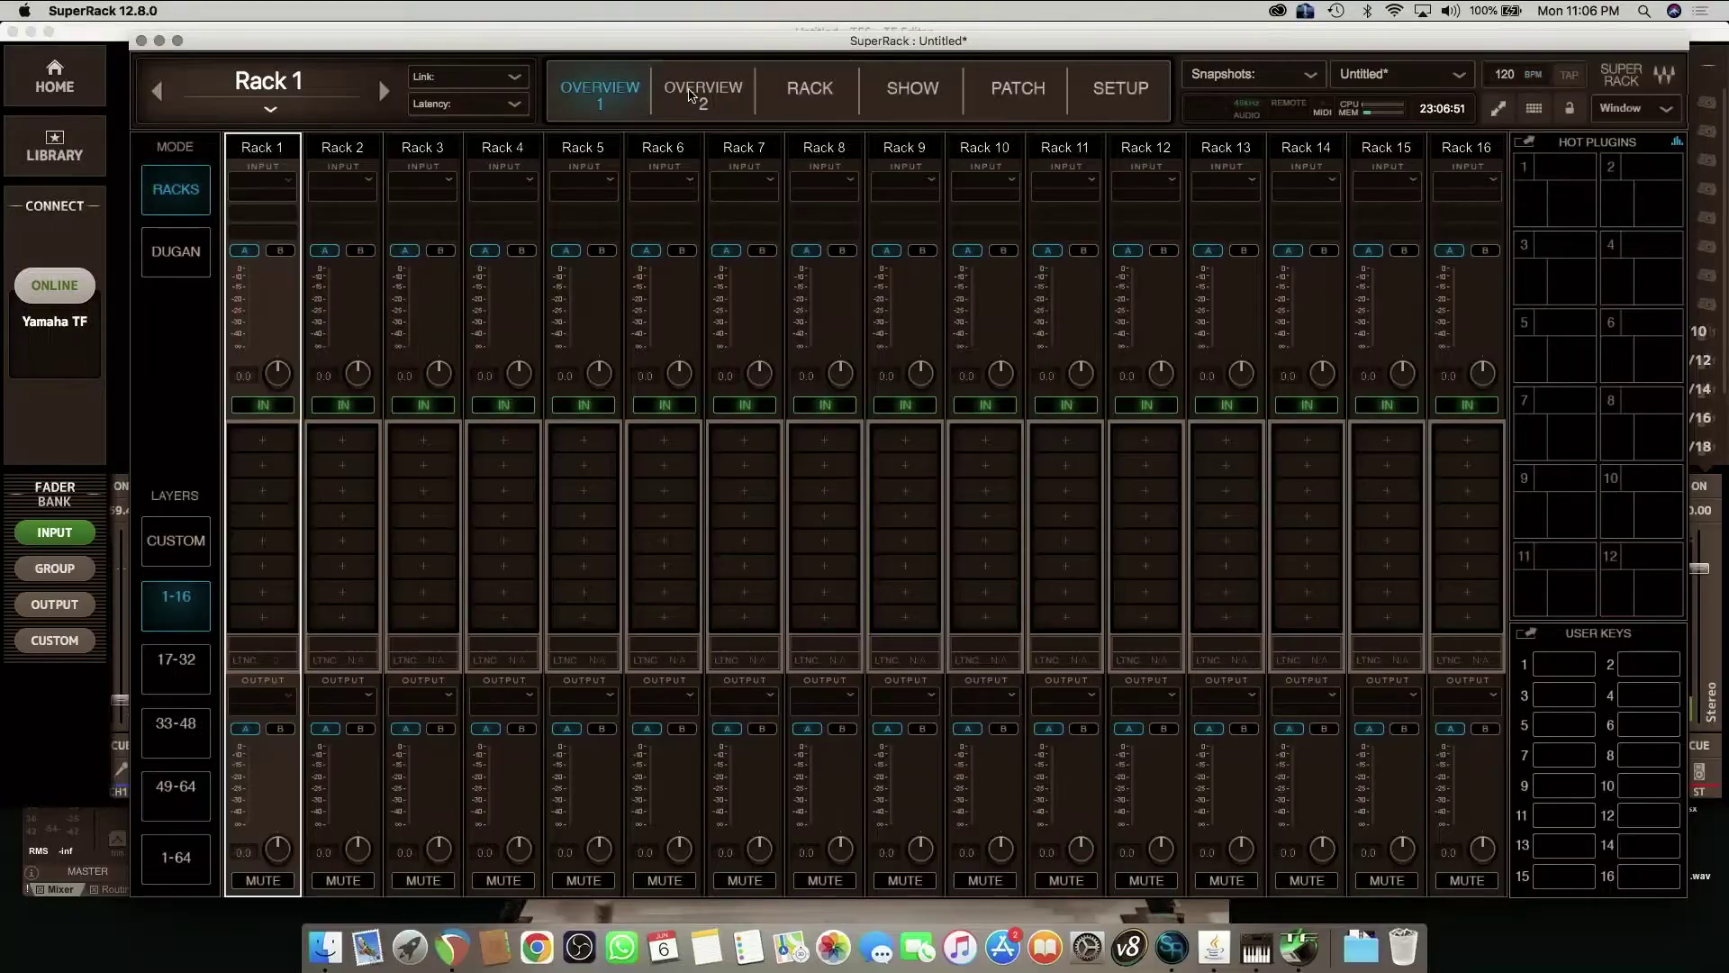
Step: Flip to the Overview 2 rack page, then back to Overview 1
{"action": "left_click", "coordinate": [698, 92]}
{"action": "left_click", "coordinate": [630, 88]}
Step: Set the audio device to Yamaha TF at 48000 Hz, then return to Overview 1
{"action": "left_click", "coordinate": [1111, 109]}
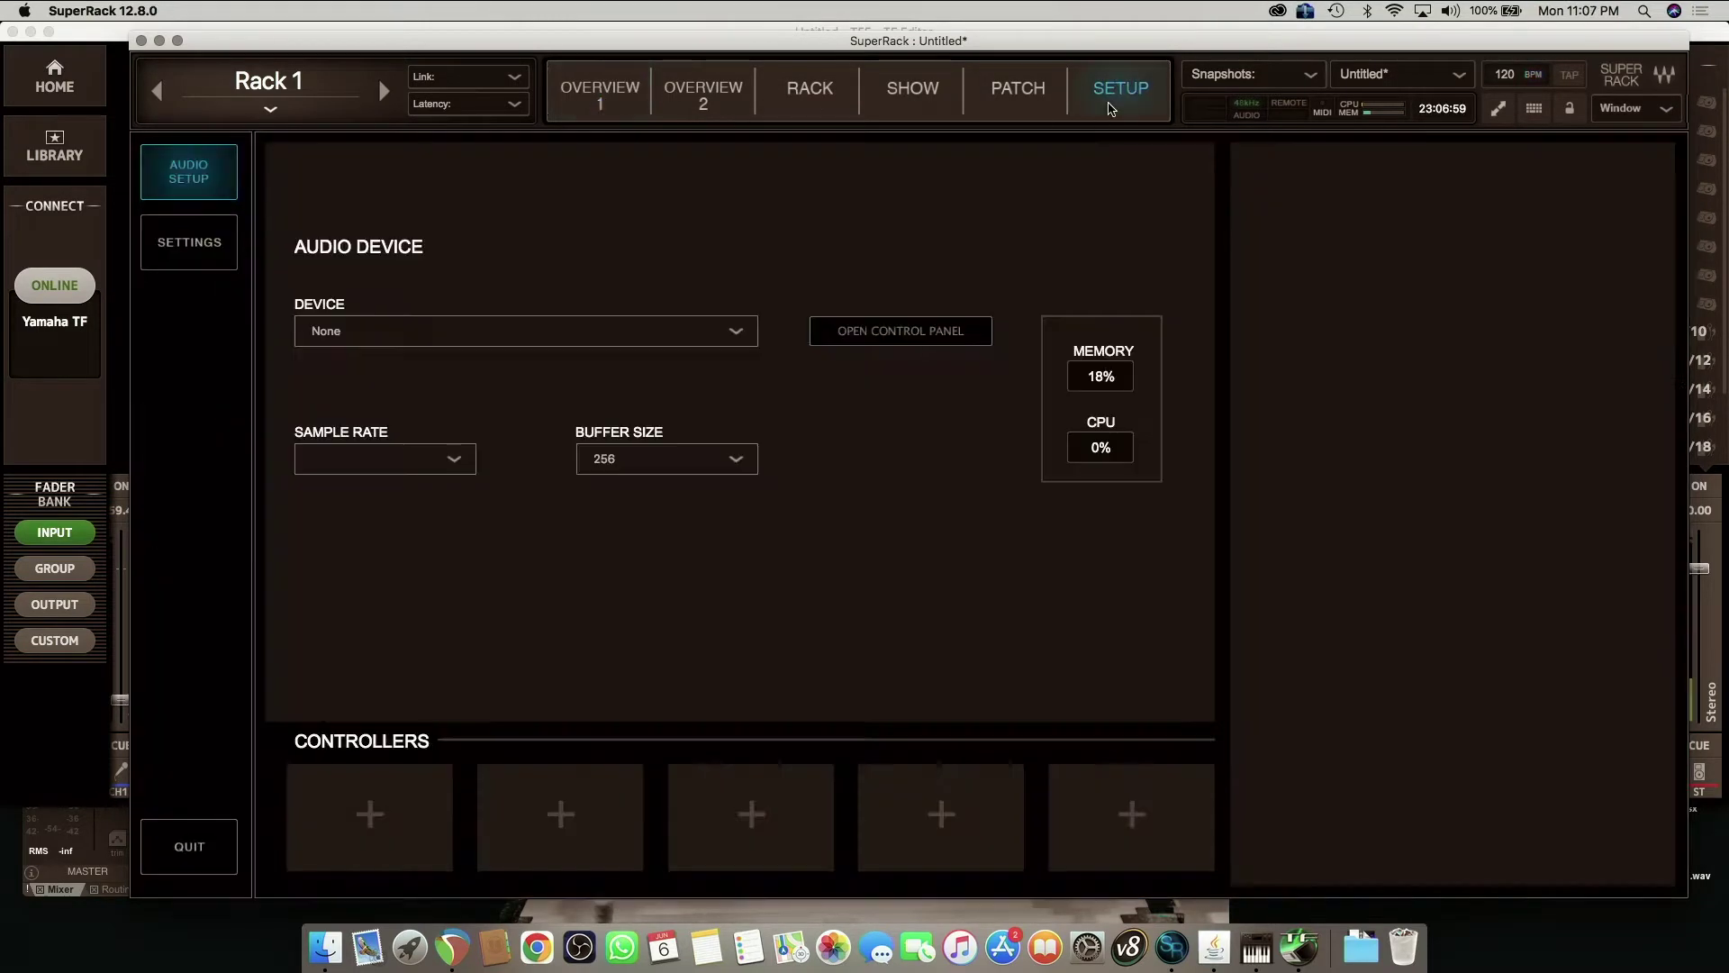
{"action": "left_click", "coordinate": [741, 330]}
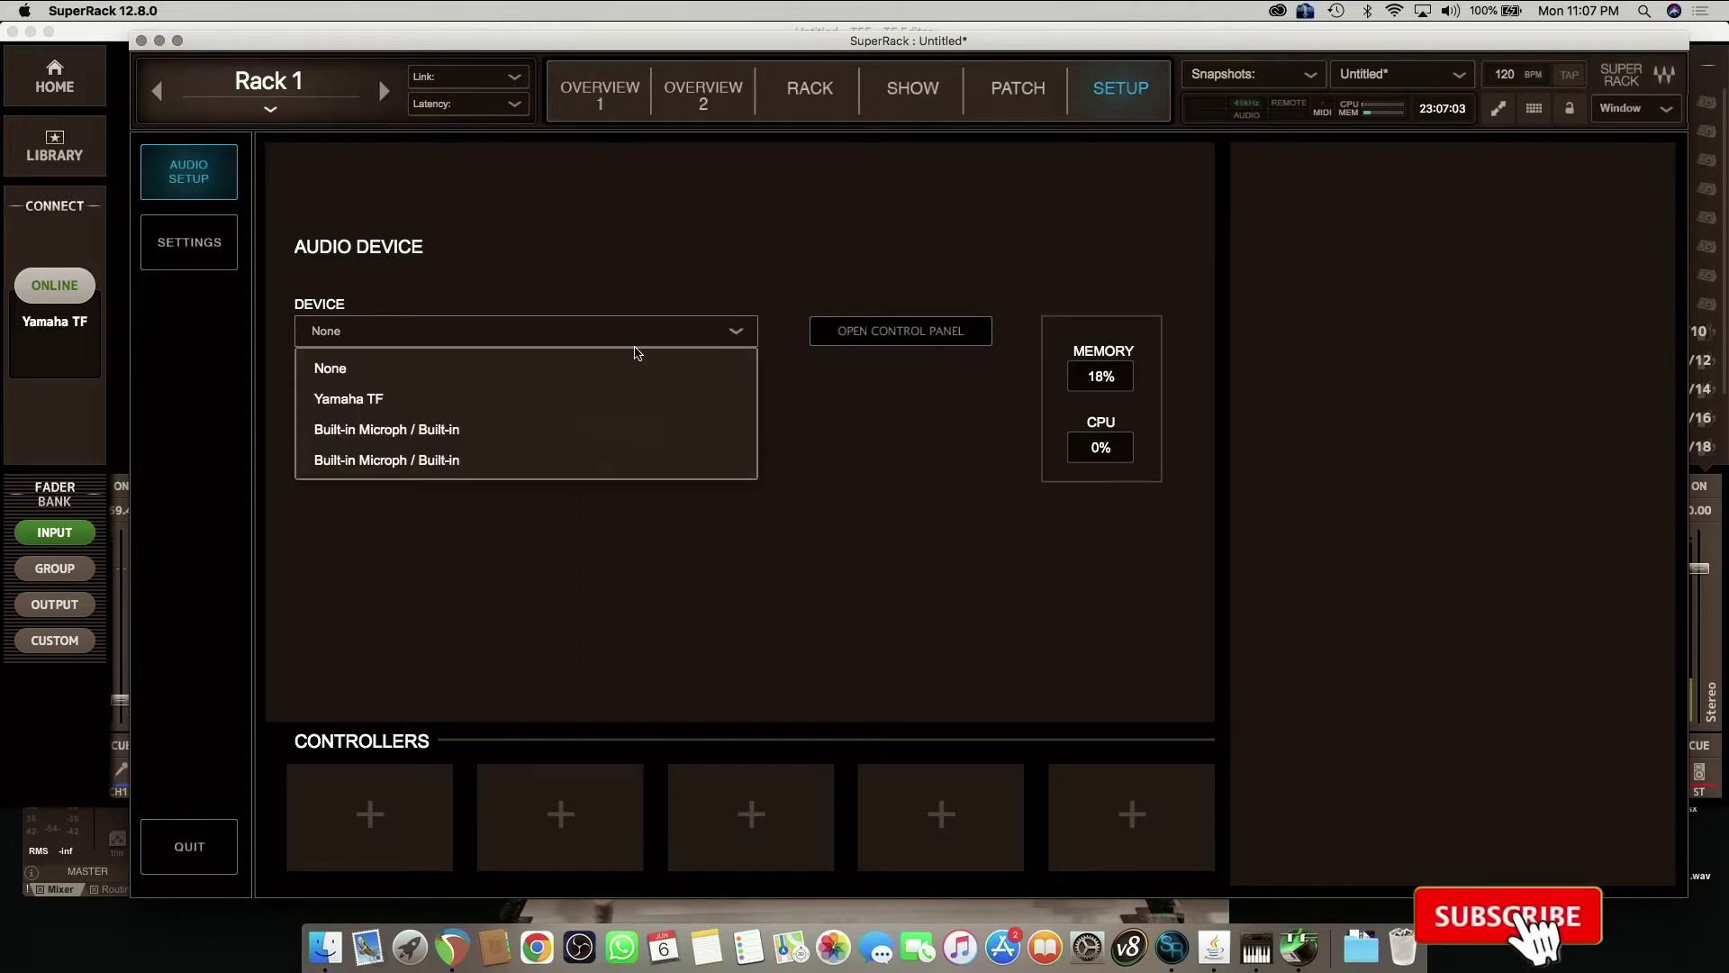
{"action": "left_click", "coordinate": [583, 392]}
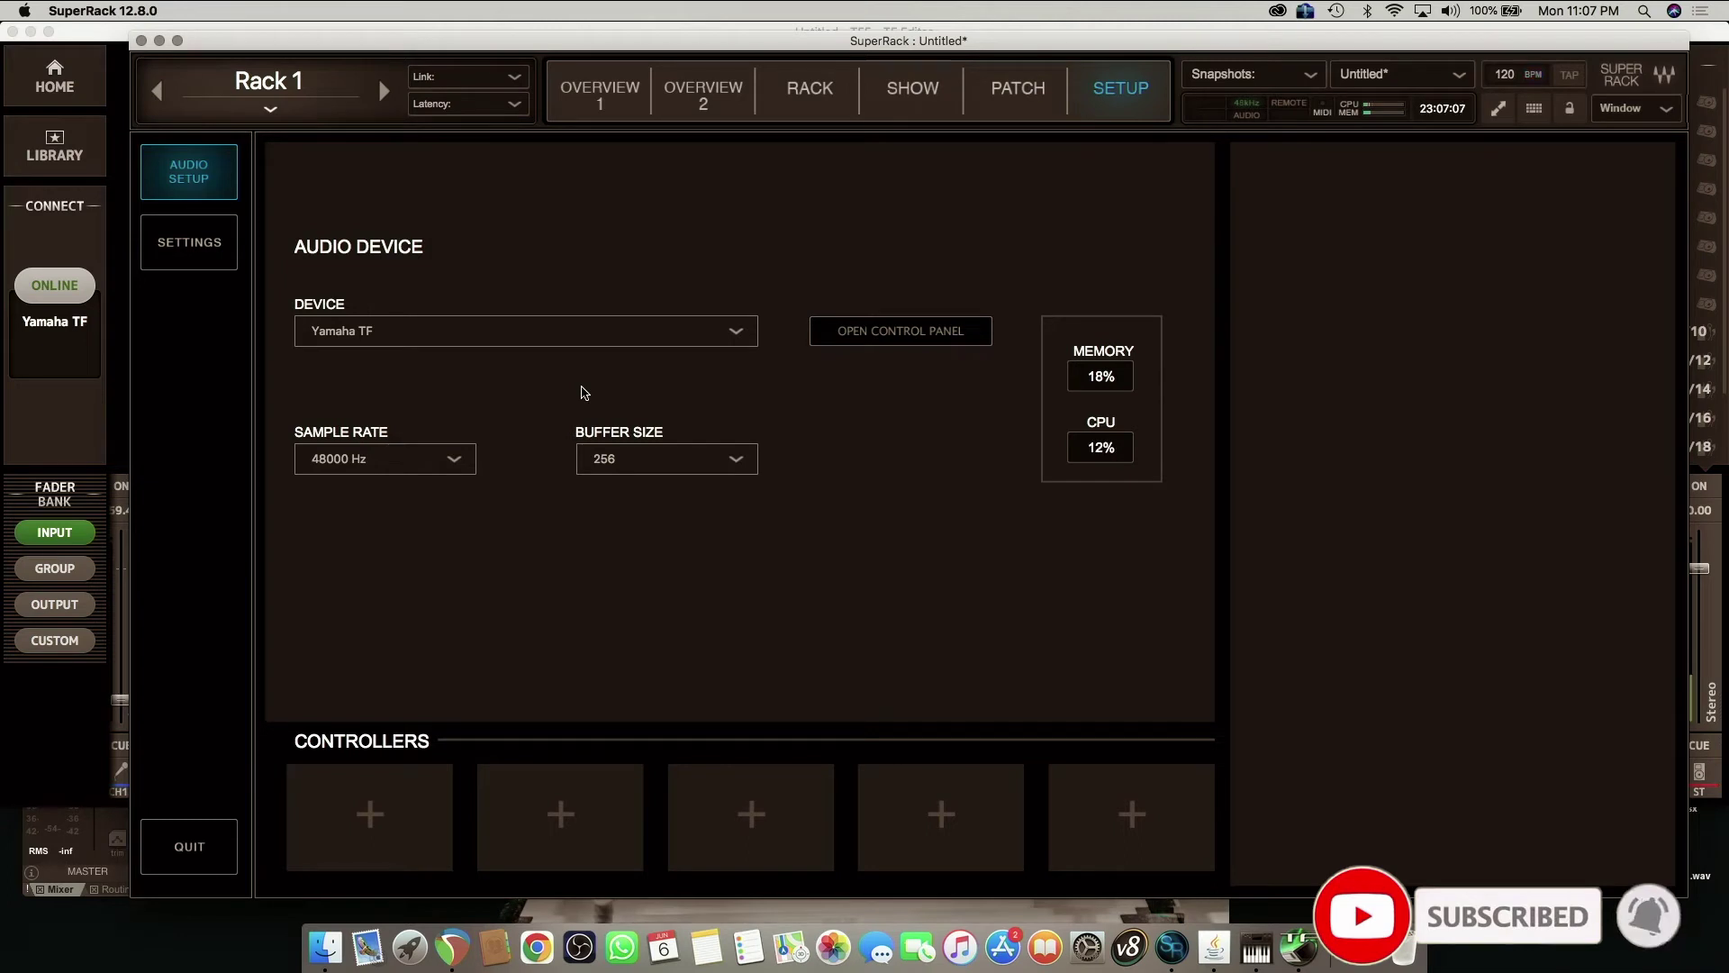
{"action": "left_click", "coordinate": [456, 468]}
{"action": "left_click", "coordinate": [420, 515]}
{"action": "left_click", "coordinate": [453, 460]}
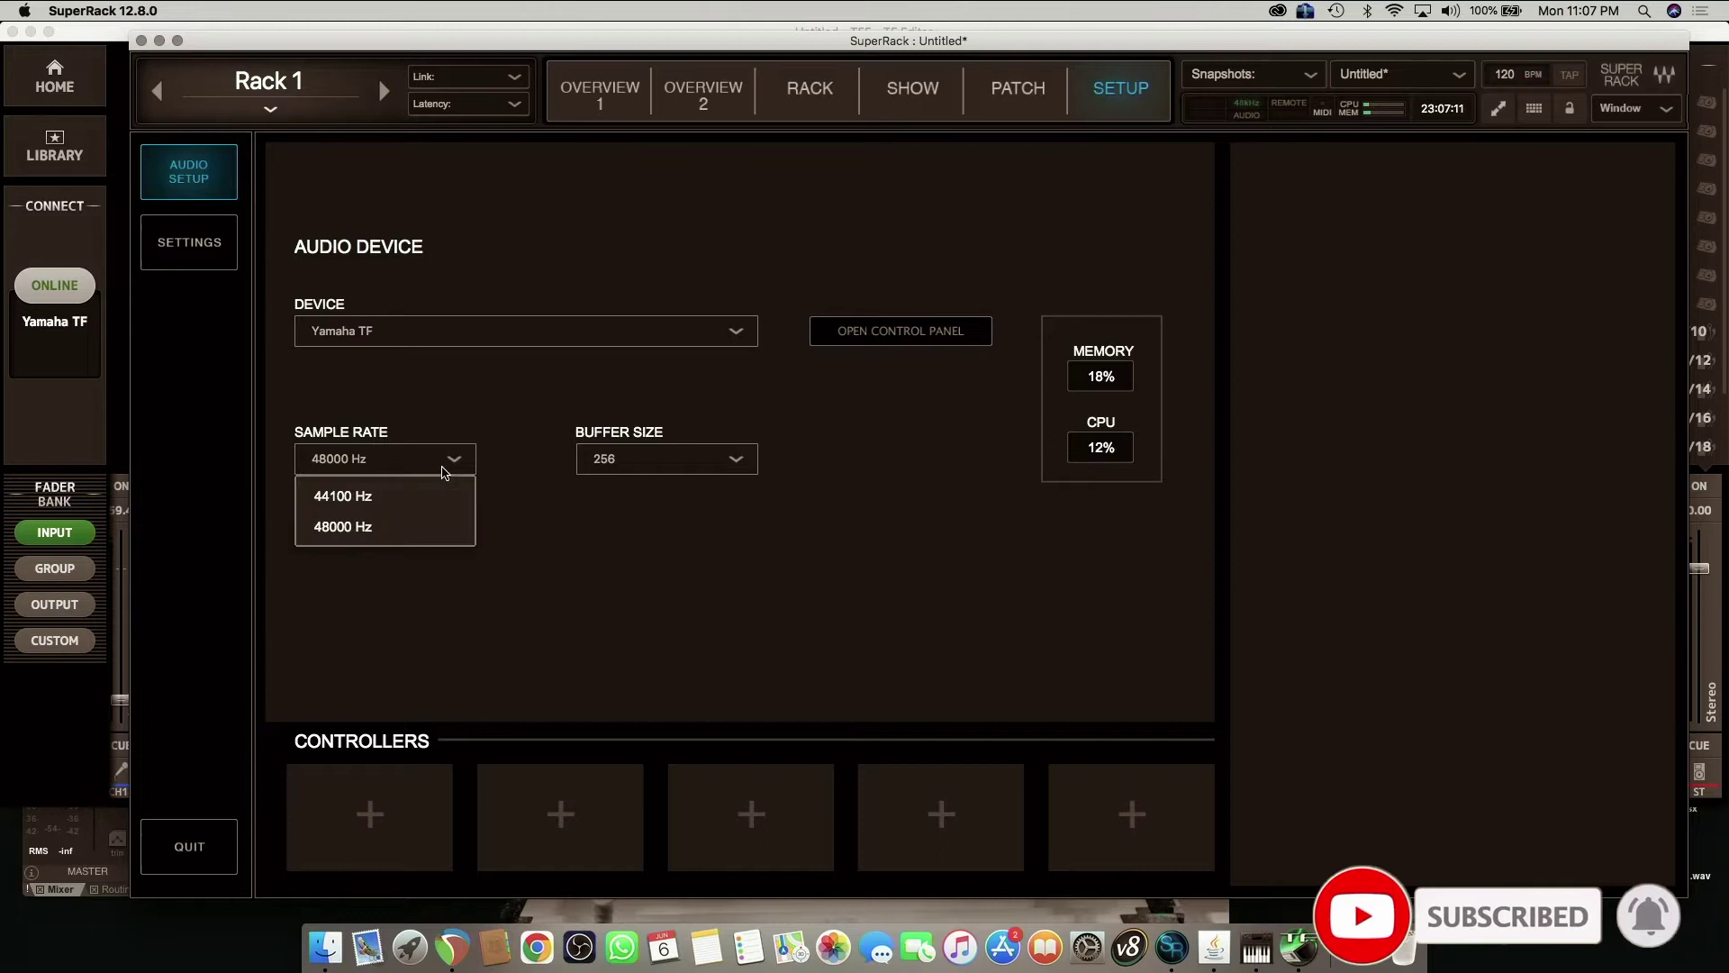
{"action": "left_click", "coordinate": [435, 490]}
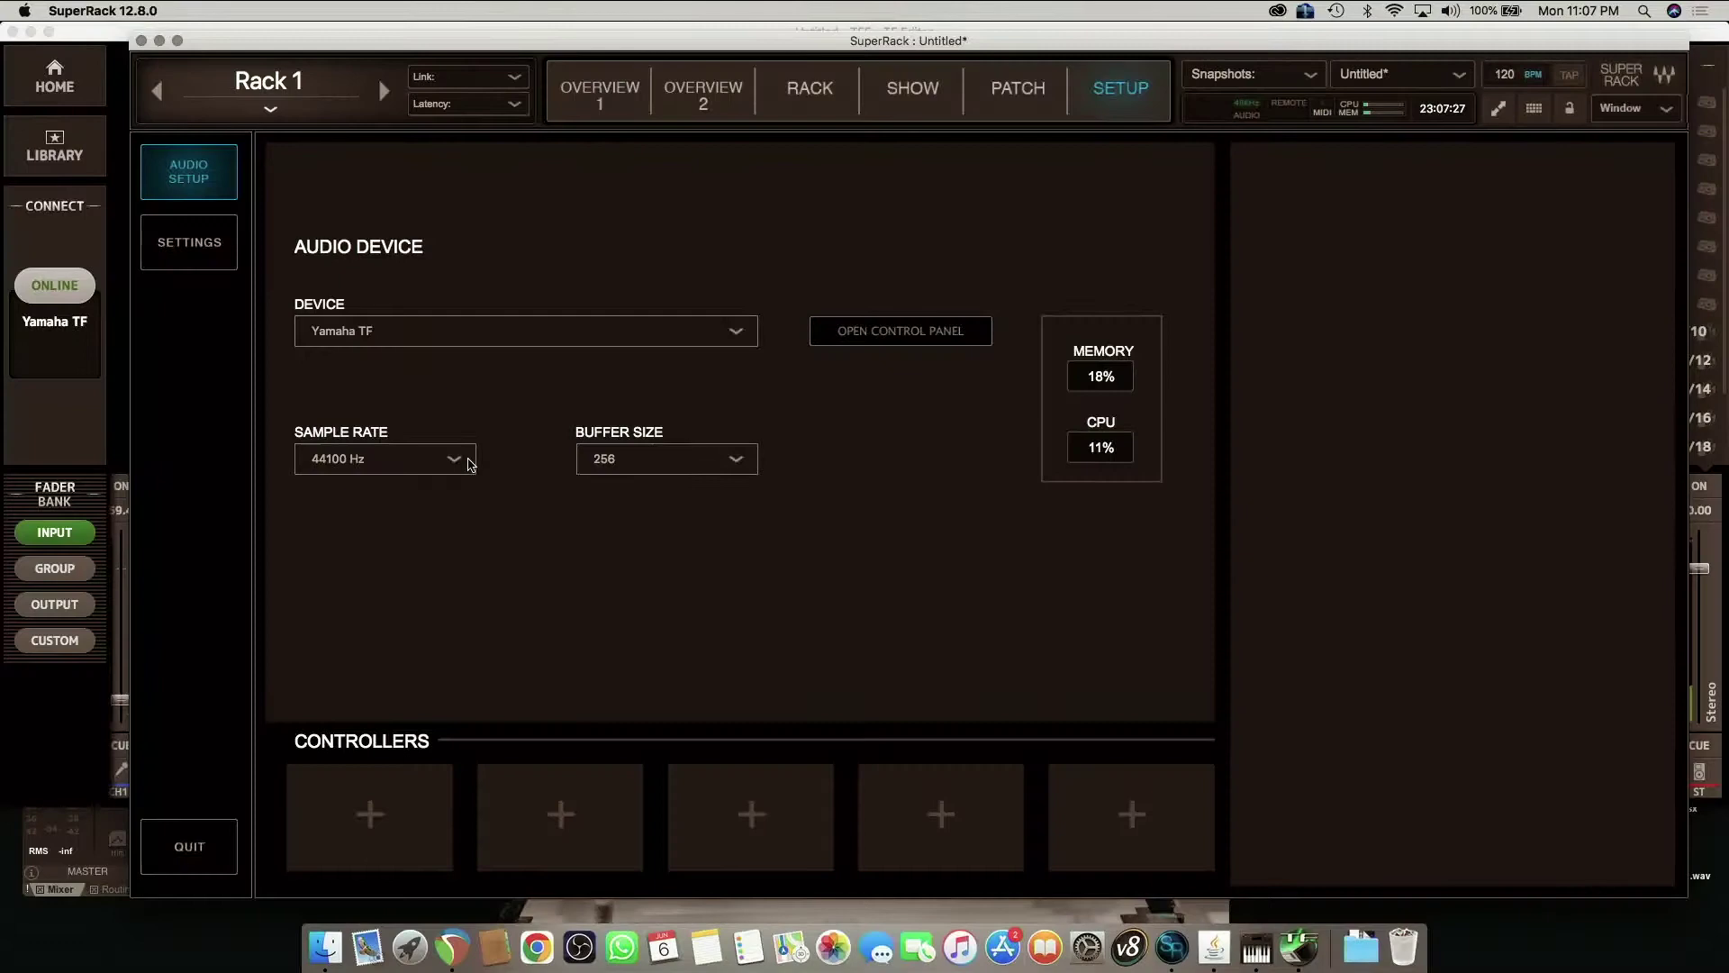
{"action": "left_click", "coordinate": [451, 460]}
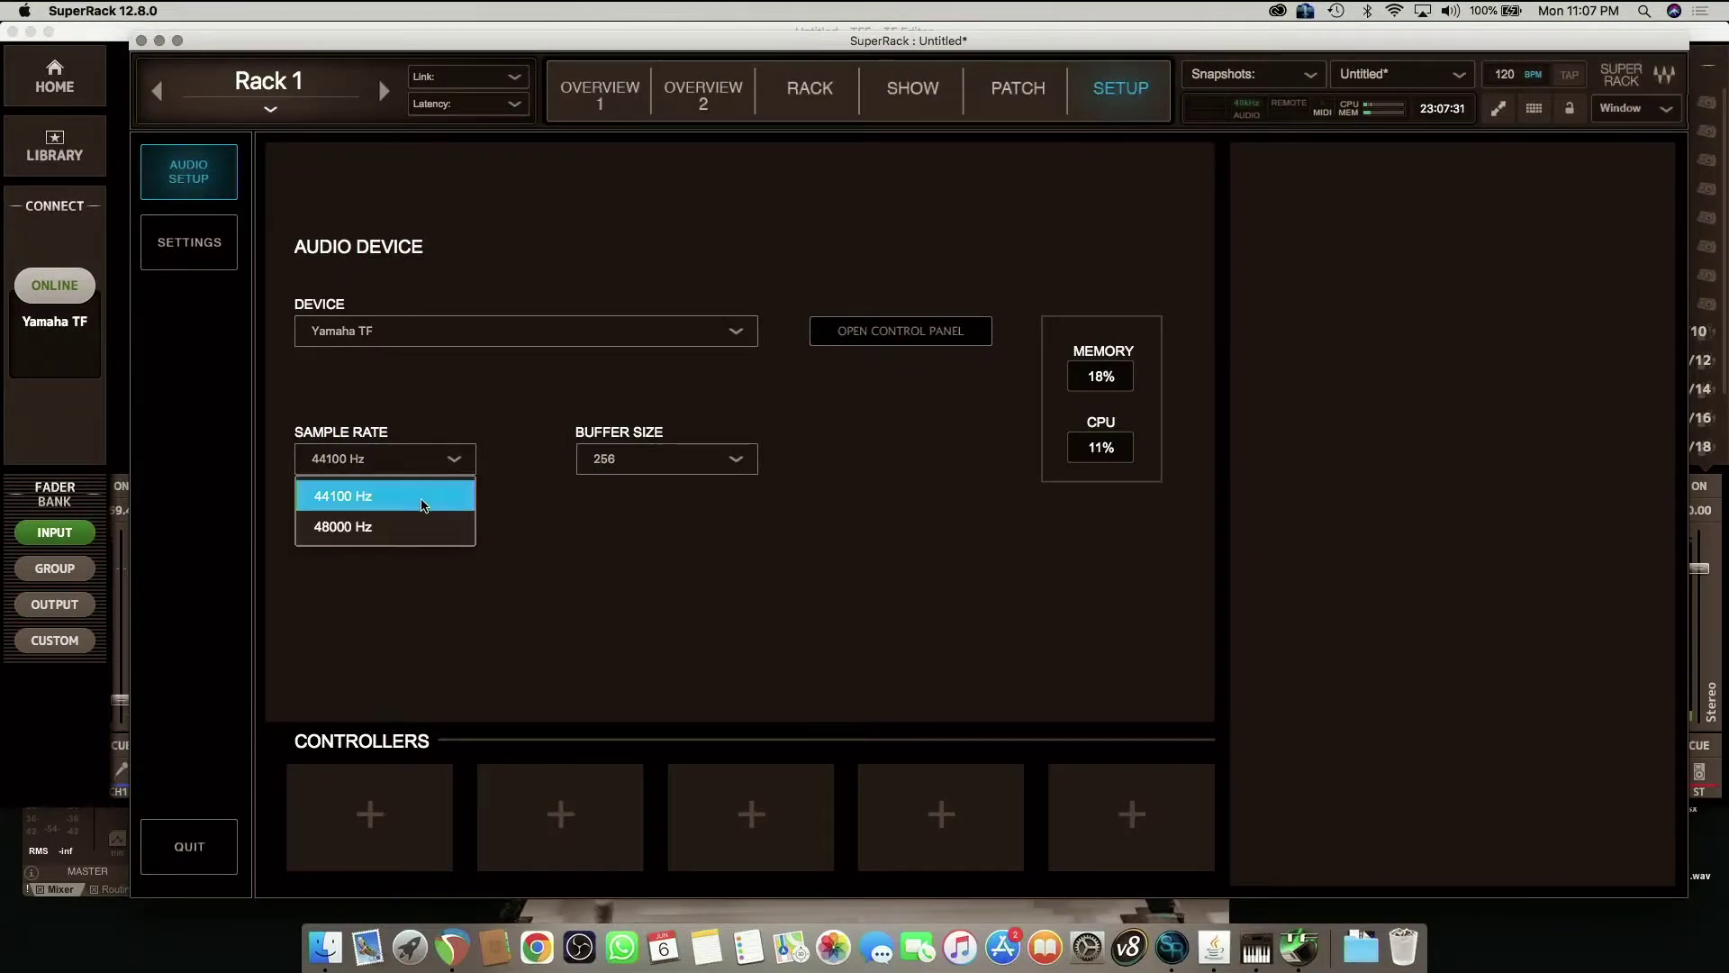
{"action": "left_click", "coordinate": [412, 526]}
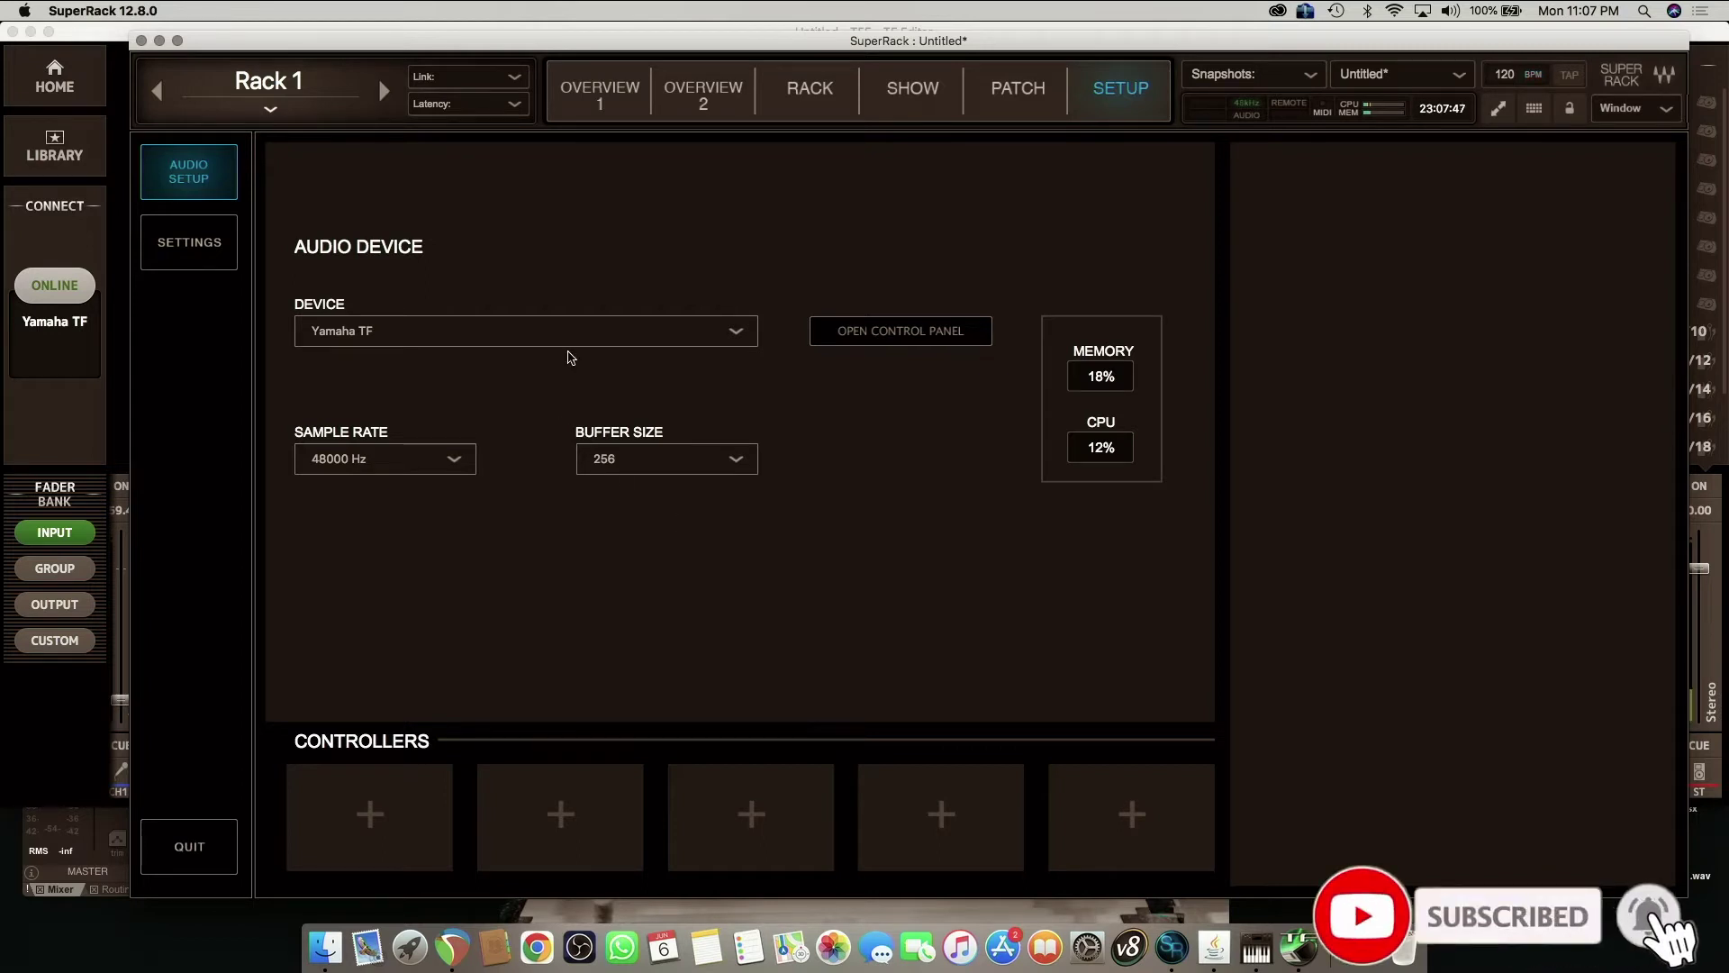
{"action": "left_click", "coordinate": [605, 108]}
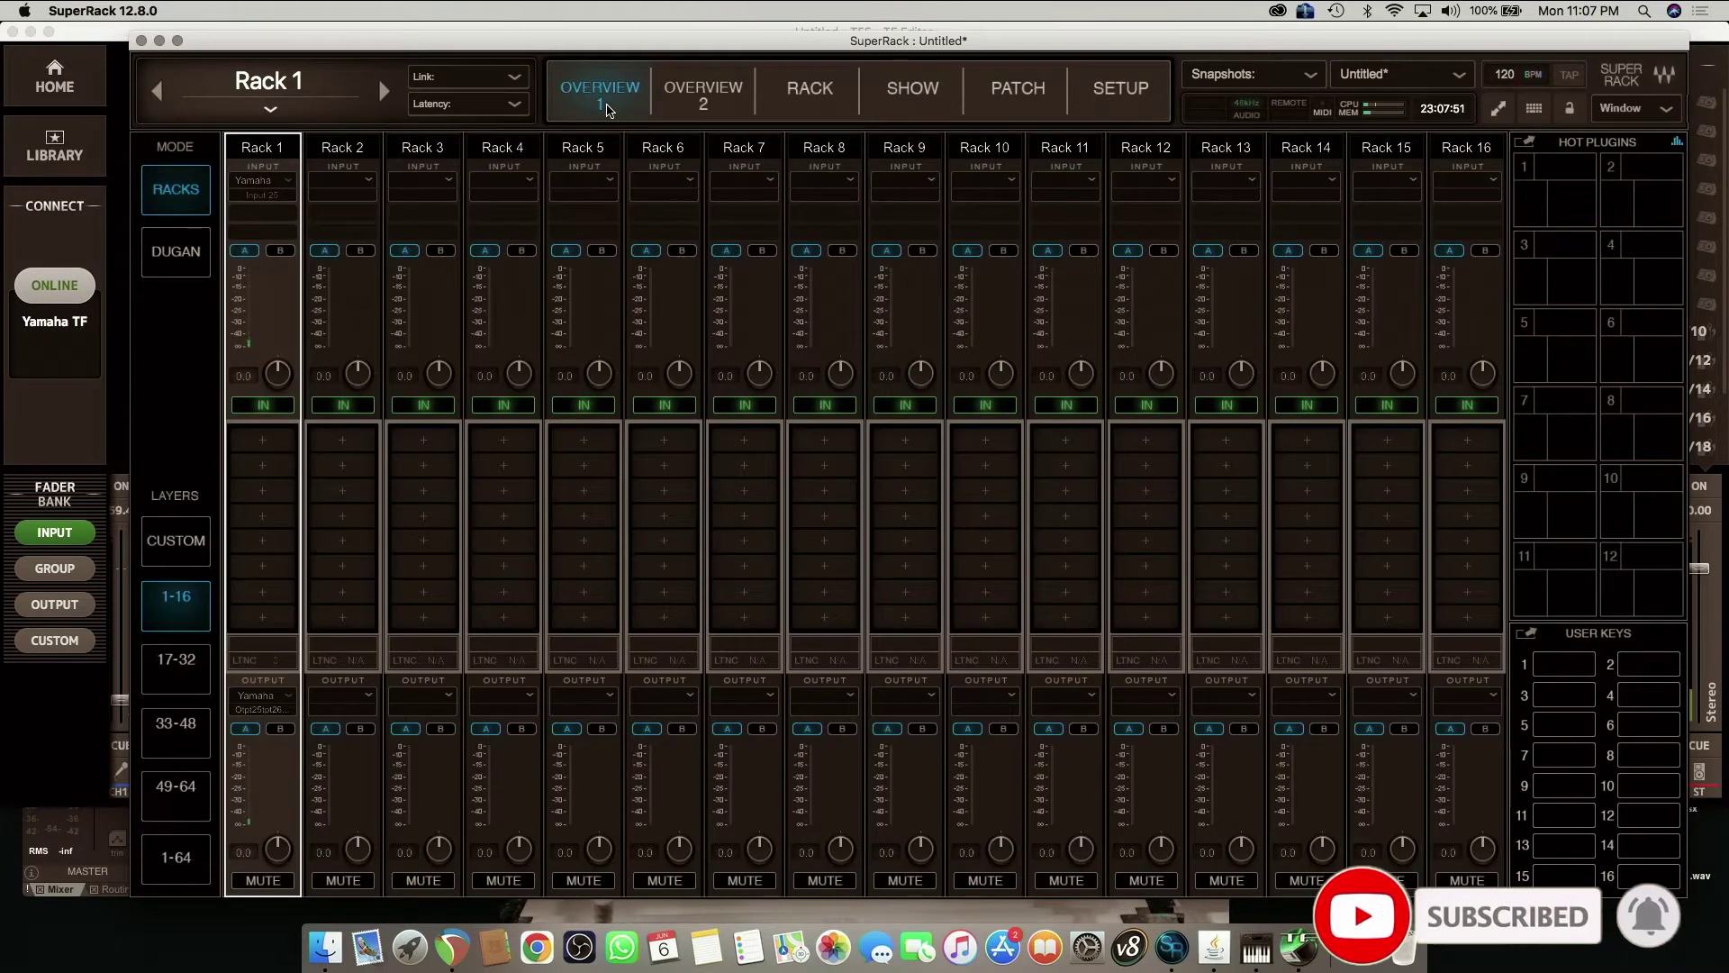
Step: Keep Rack 1's input on Mono > Yamaha TF > Input 25
{"action": "left_click", "coordinate": [278, 180]}
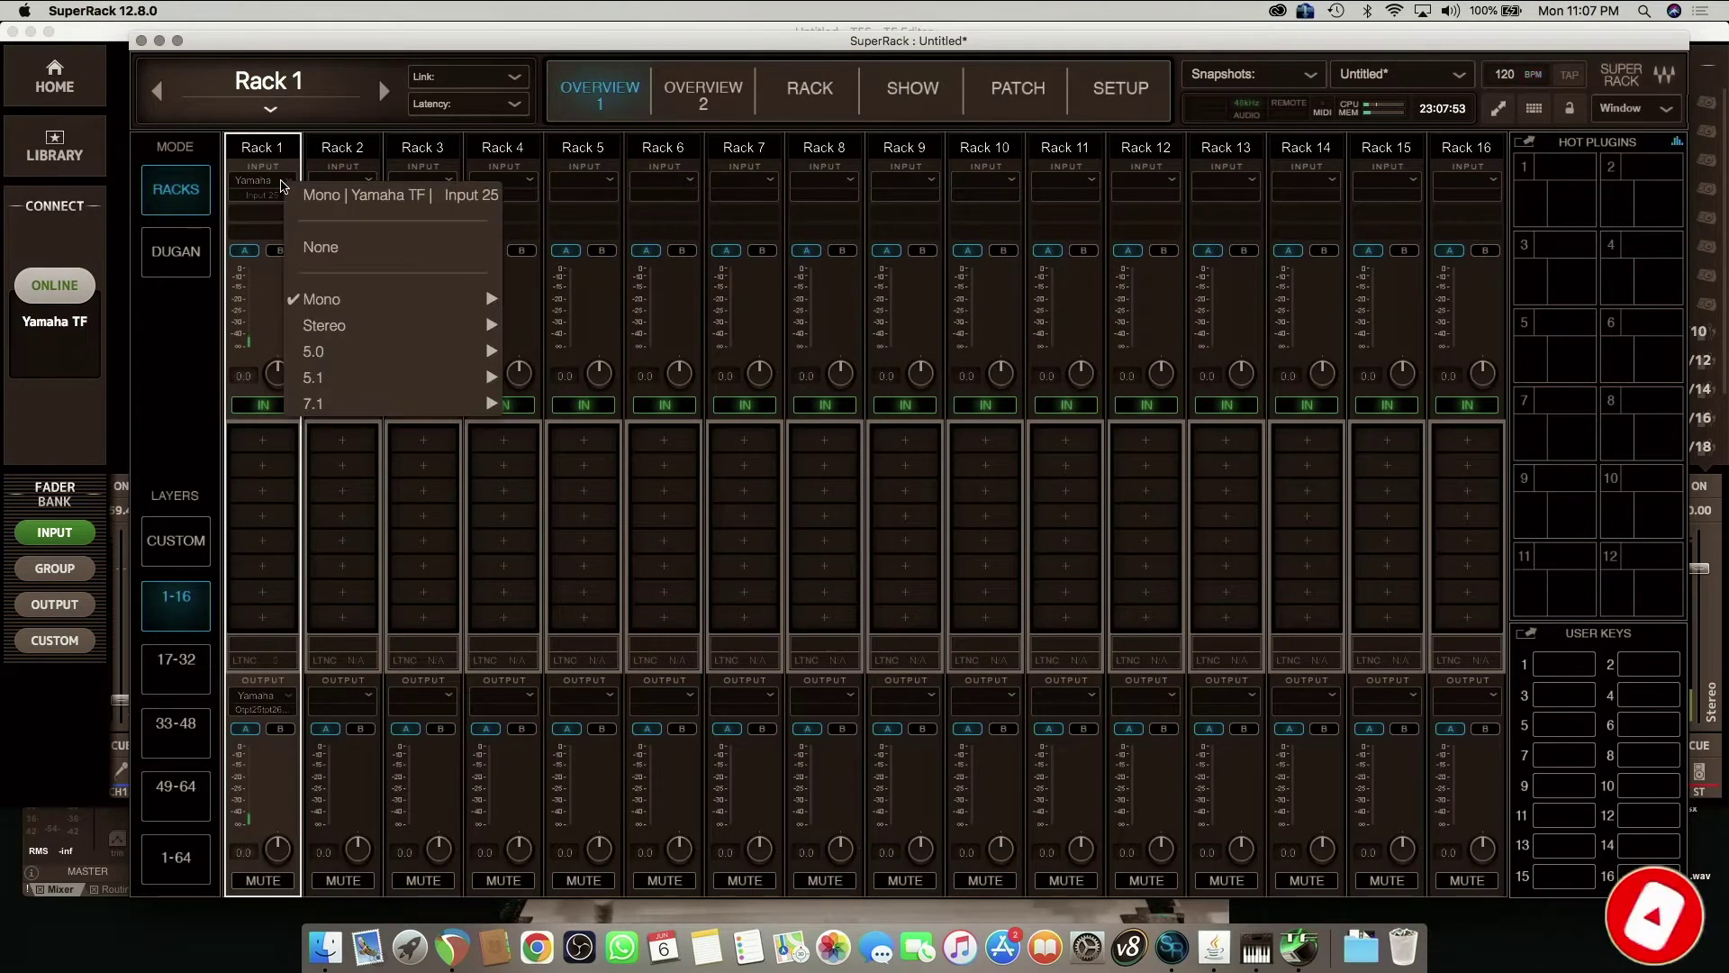
{"action": "mouse_move", "coordinate": [304, 306]}
{"action": "mouse_move", "coordinate": [579, 297]}
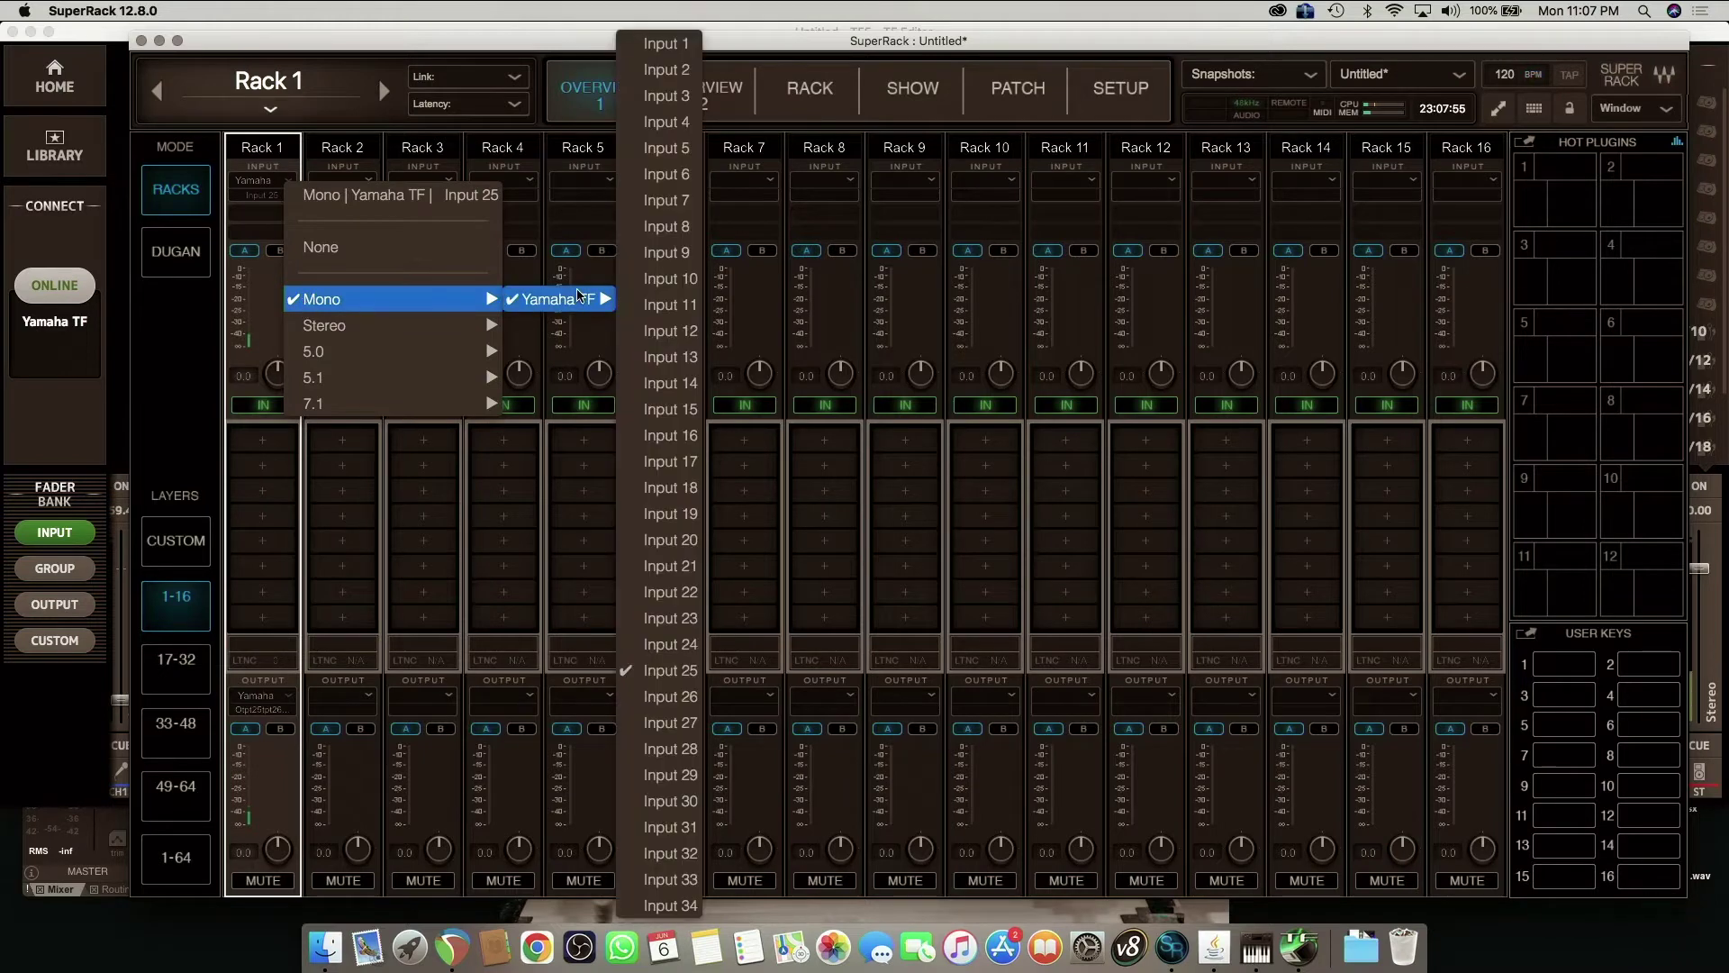
{"action": "left_click", "coordinate": [684, 679]}
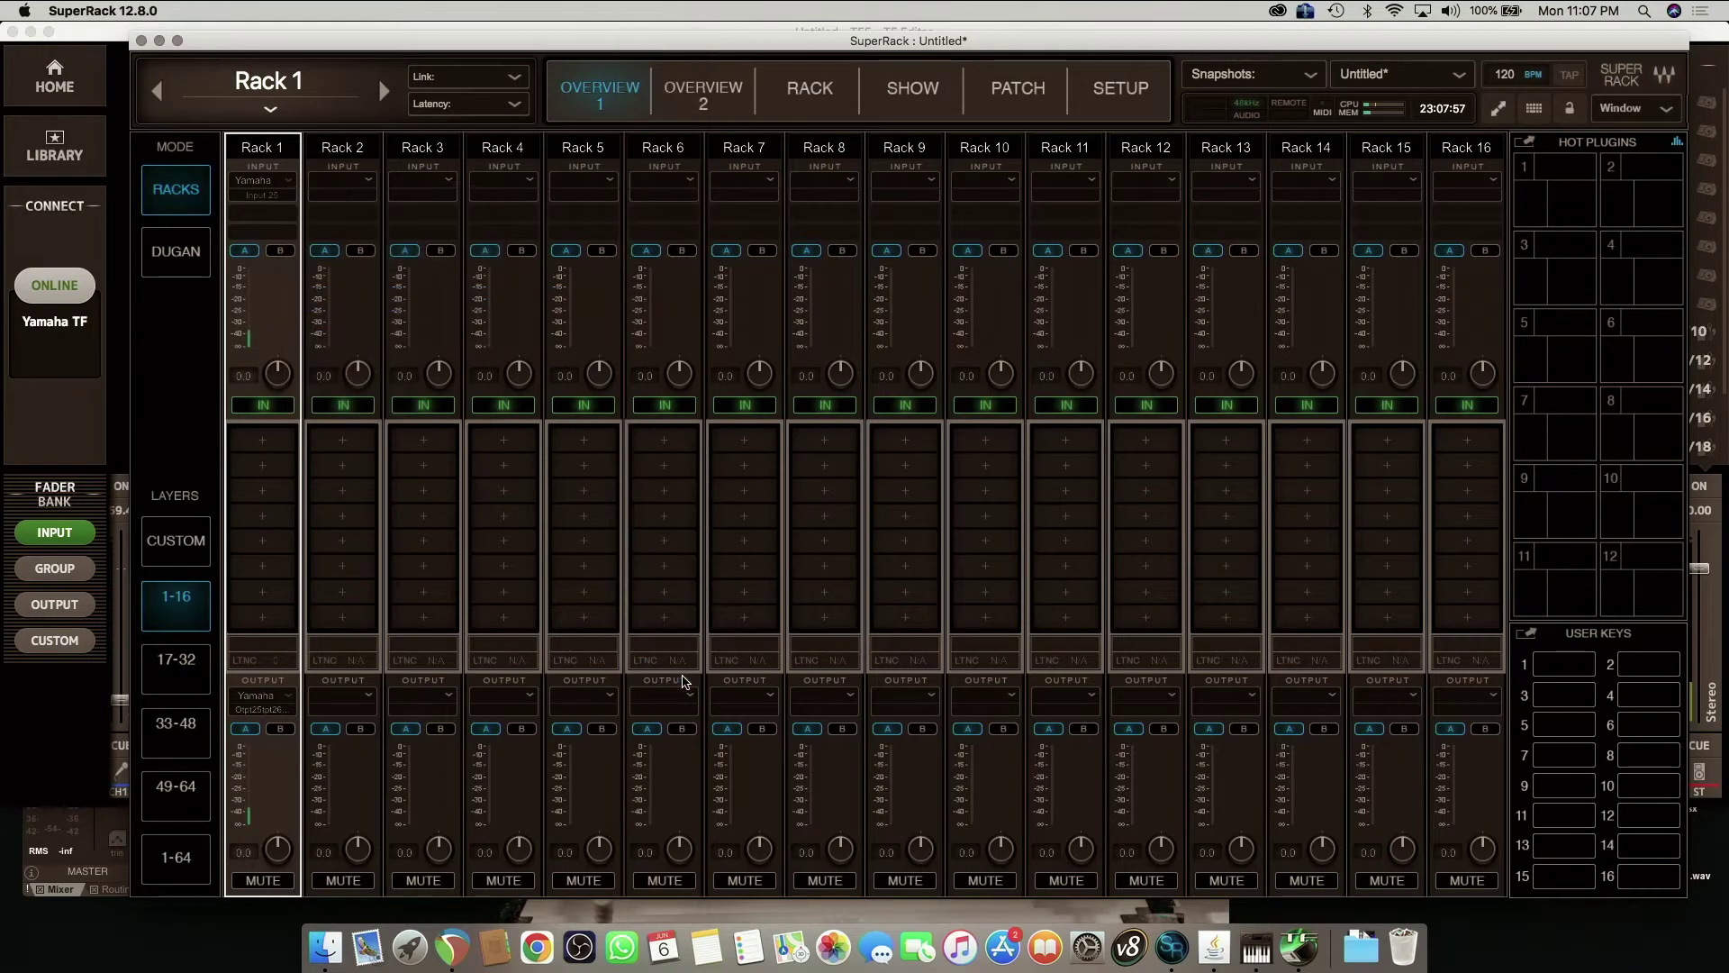
Step: Remove Output 25 from Rack 1's outputs, leaving only Output 26
{"action": "left_click", "coordinate": [278, 705]}
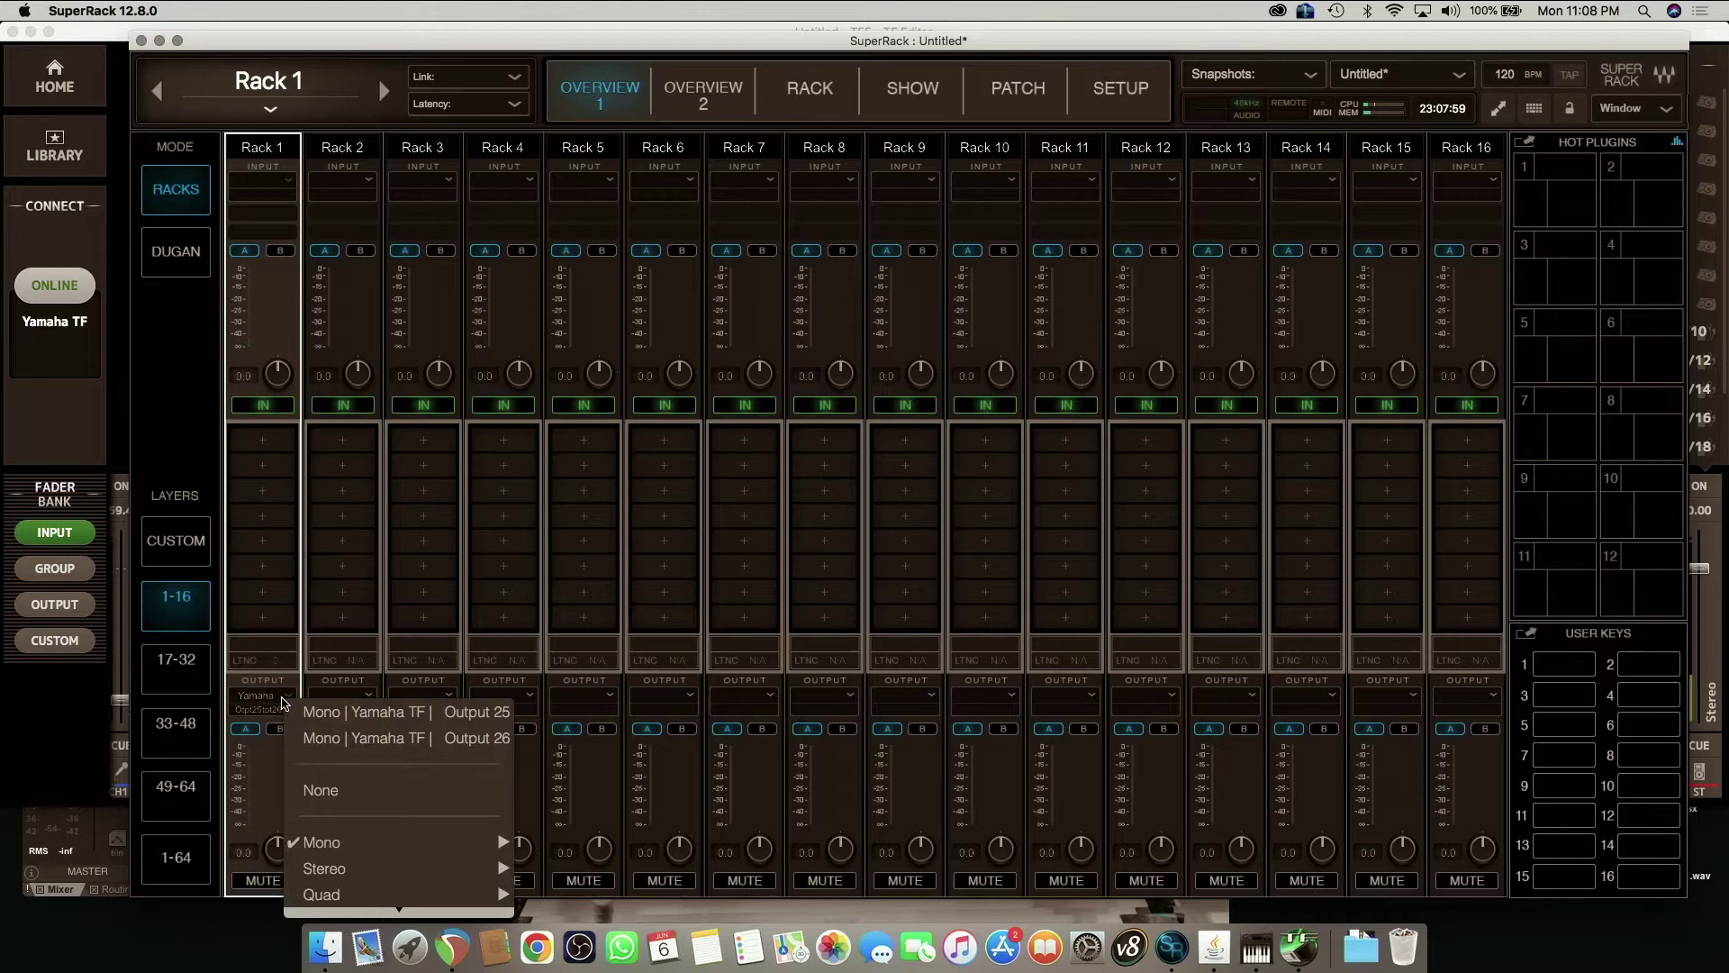
{"action": "mouse_move", "coordinate": [486, 841]}
{"action": "mouse_move", "coordinate": [605, 840]}
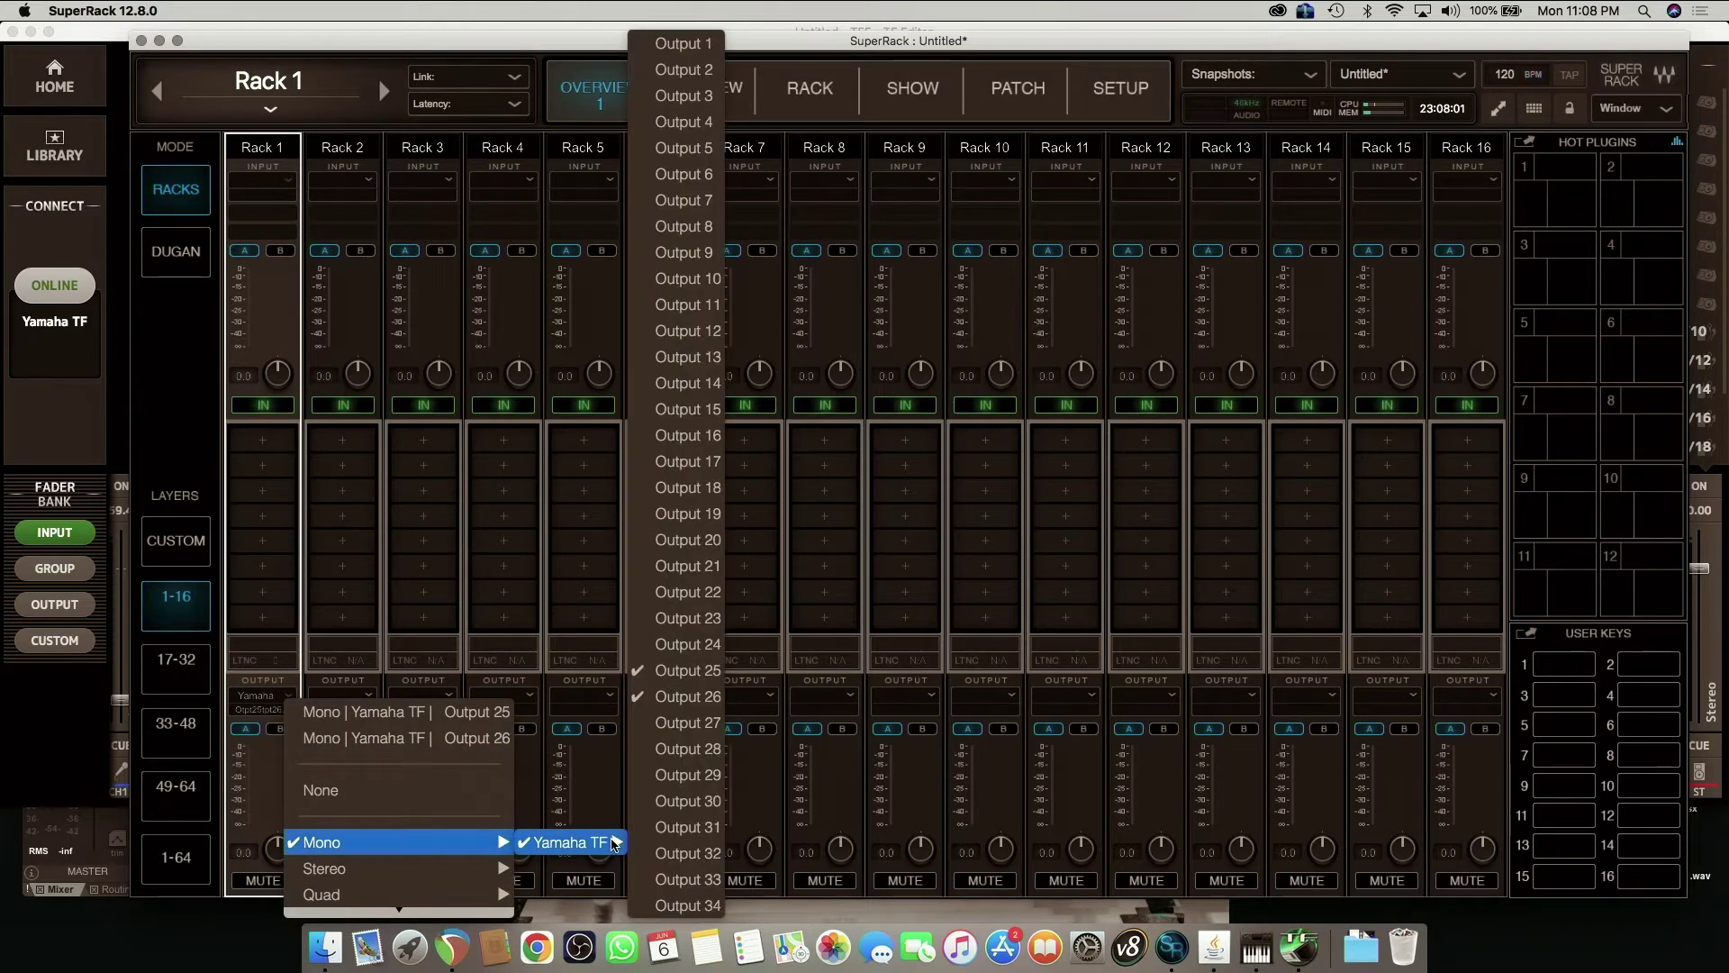
{"action": "left_click", "coordinate": [660, 672]}
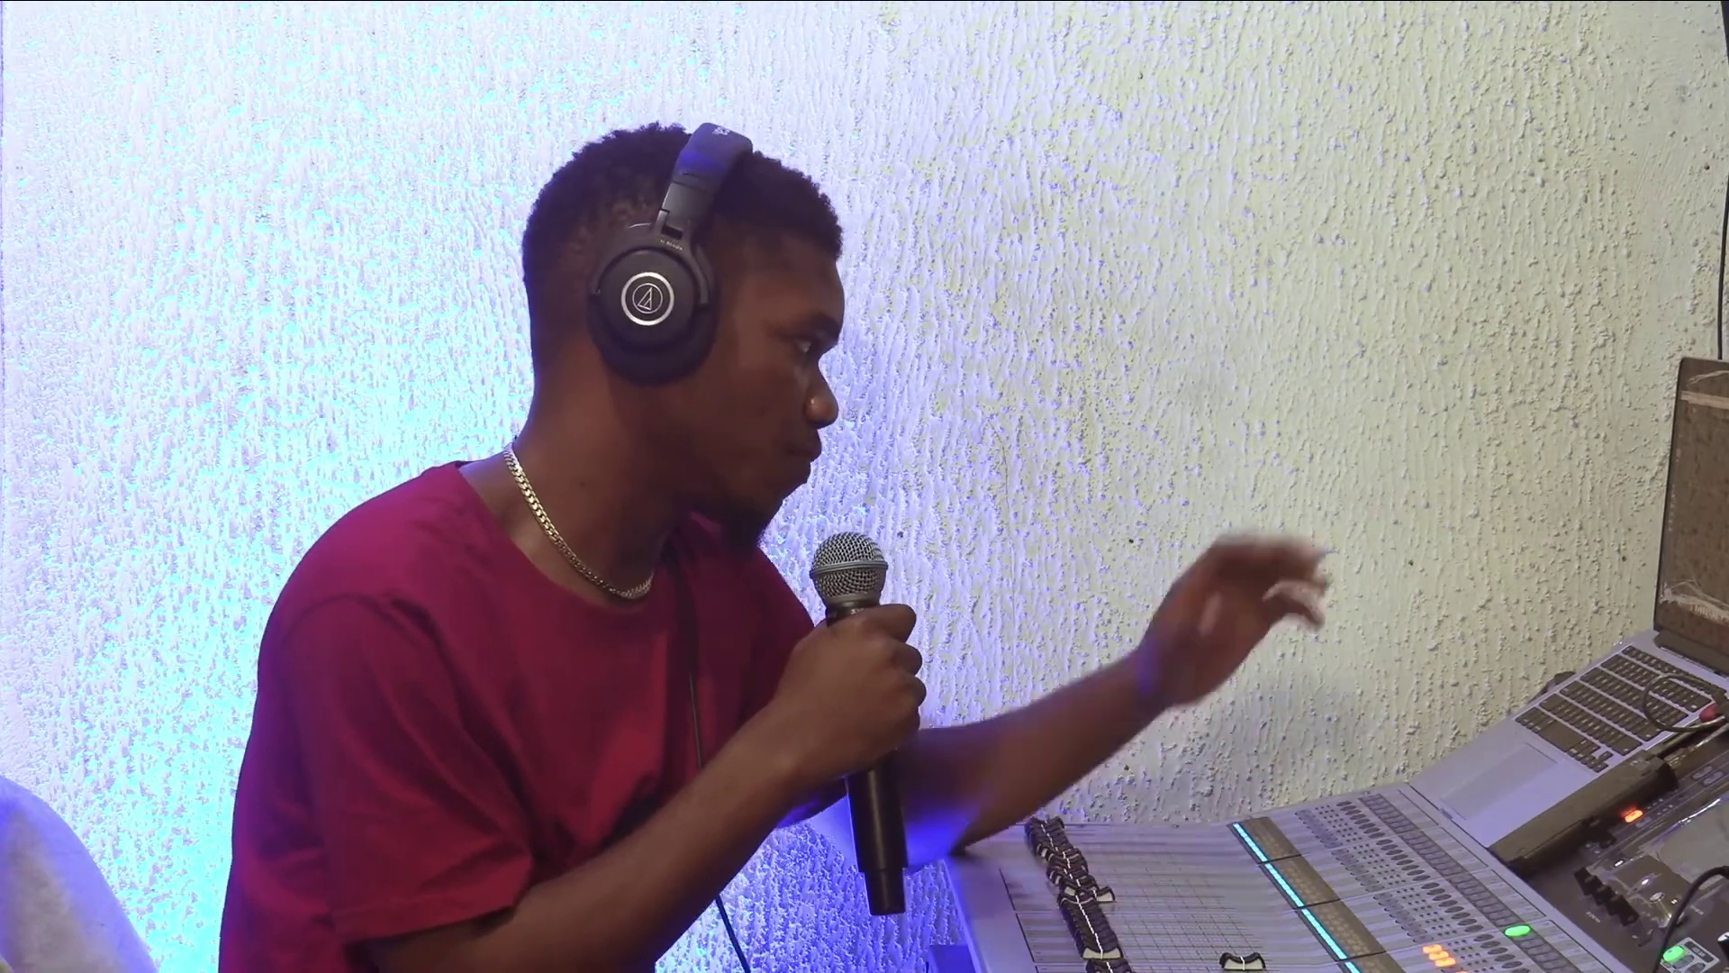
Step: Clear Rack 1's Output 26 assignment and switch TF channel 26's source to USB 26
{"action": "mouse_move", "coordinate": [325, 810]}
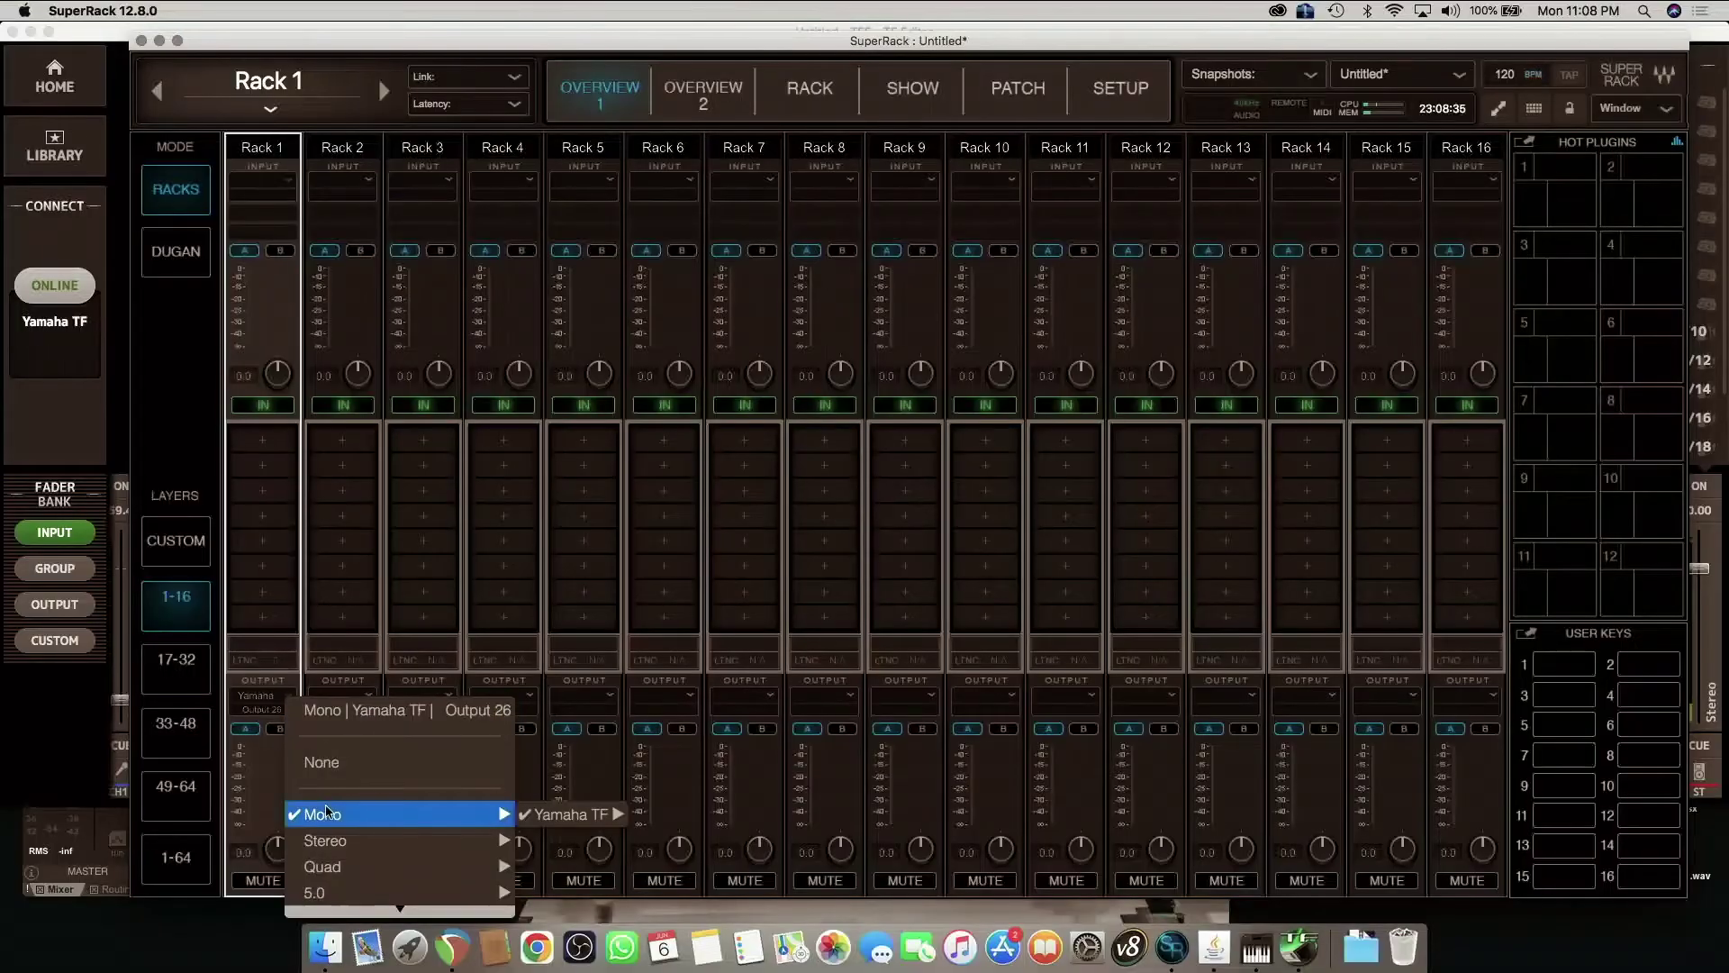
{"action": "mouse_move", "coordinate": [558, 817]}
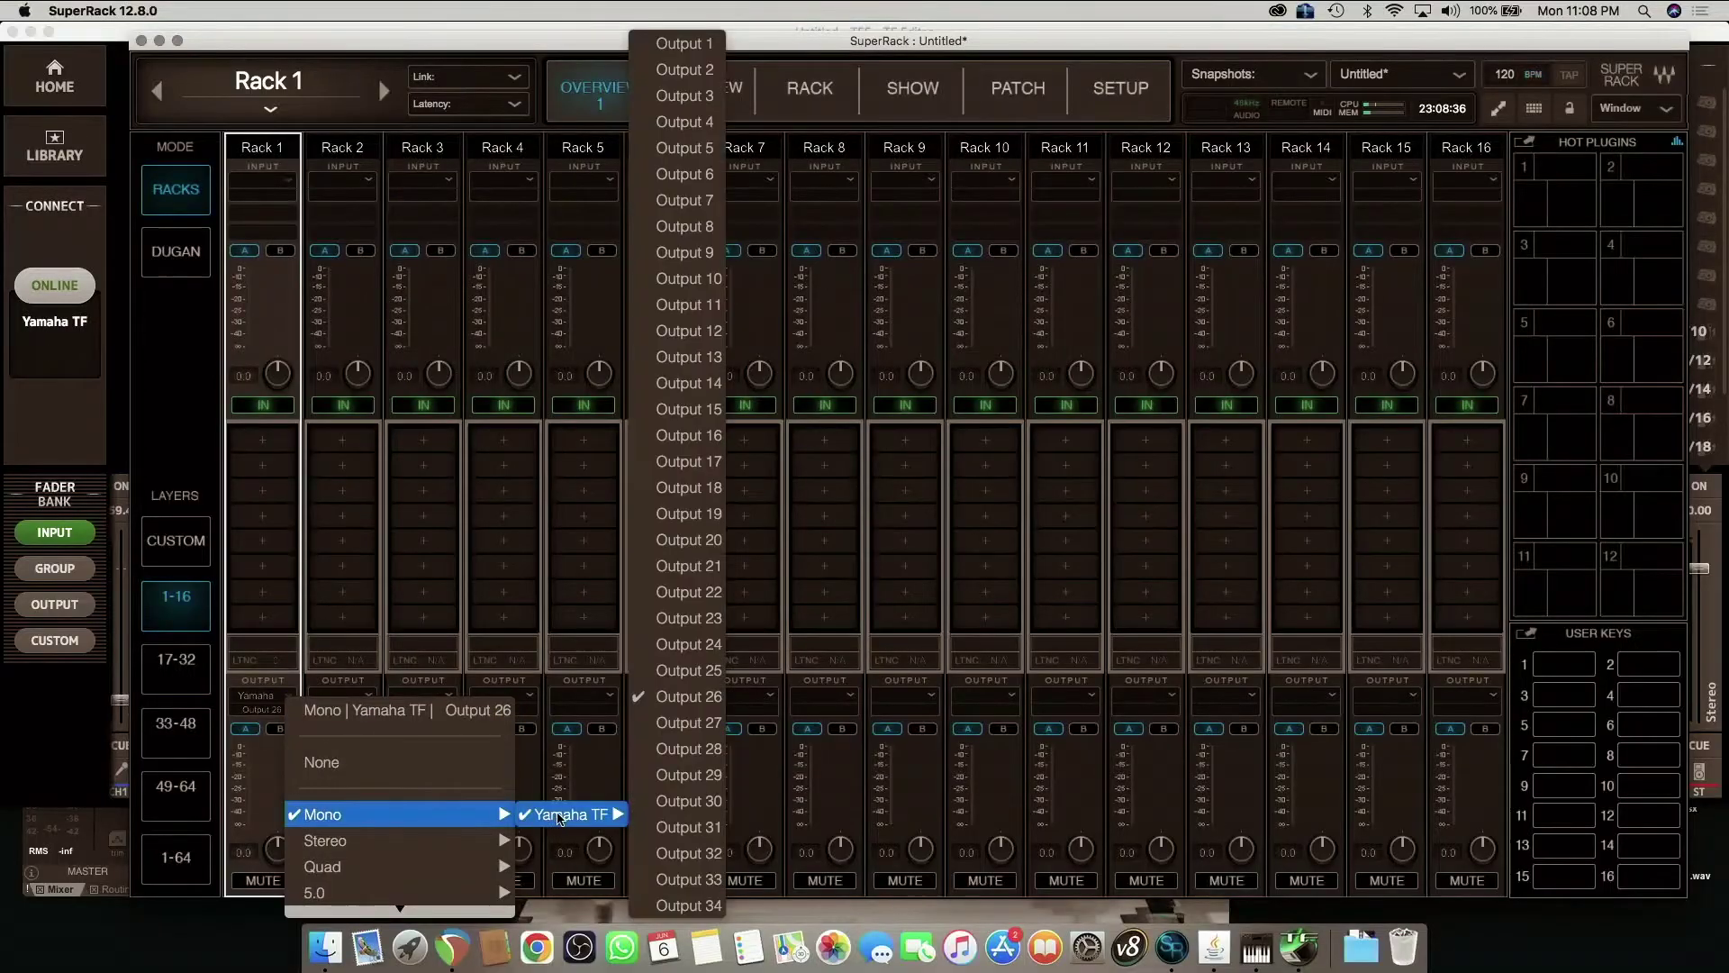
{"action": "left_click", "coordinate": [677, 702]}
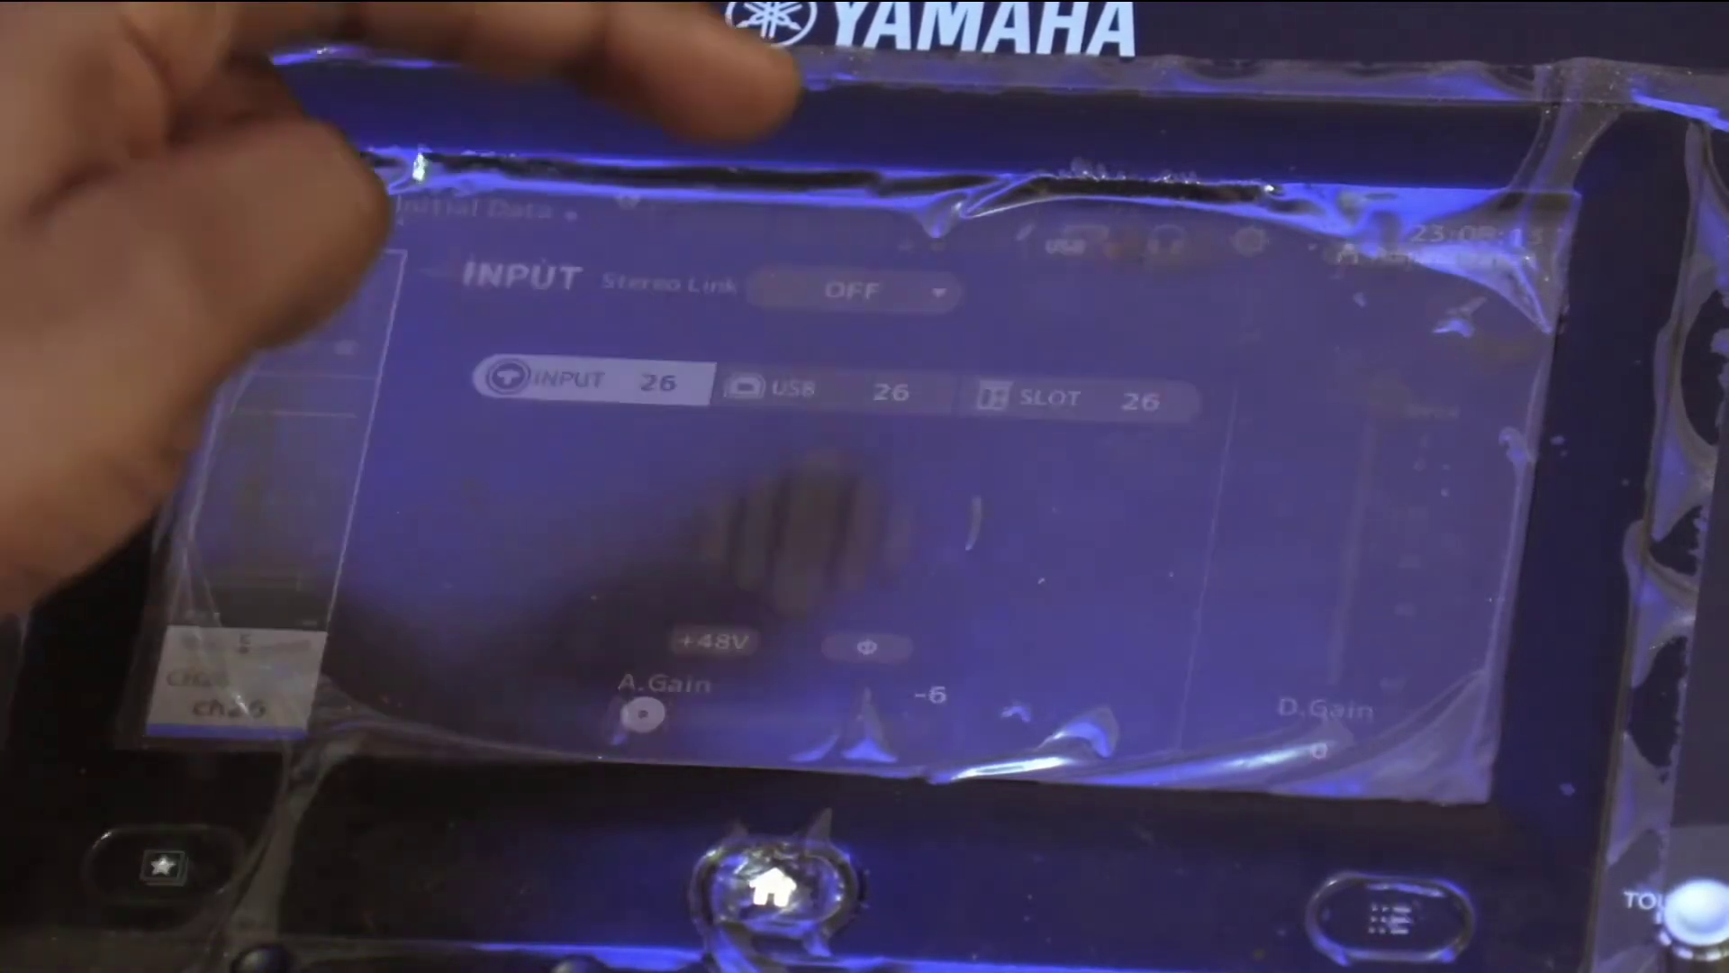
{"action": "left_click", "coordinate": [824, 389]}
{"action": "left_click", "coordinate": [996, 556]}
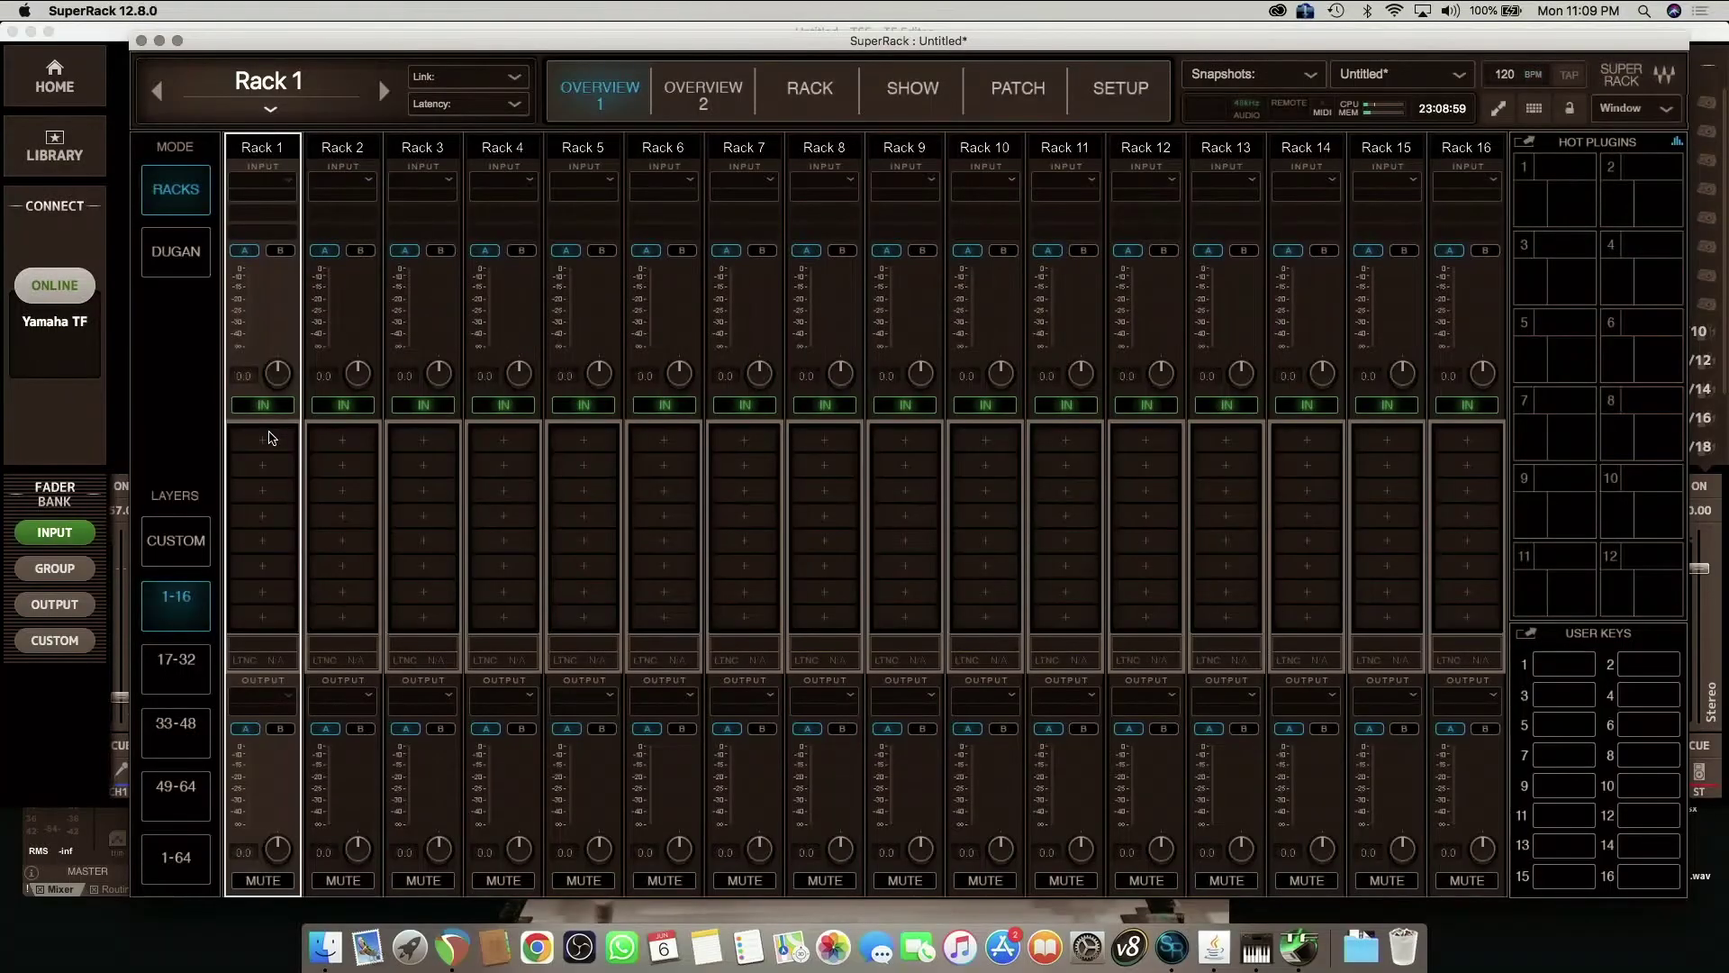
Step: Route Yamaha TF Input 25 into Rack 1
{"action": "left_click", "coordinate": [269, 186]}
{"action": "mouse_move", "coordinate": [320, 255]}
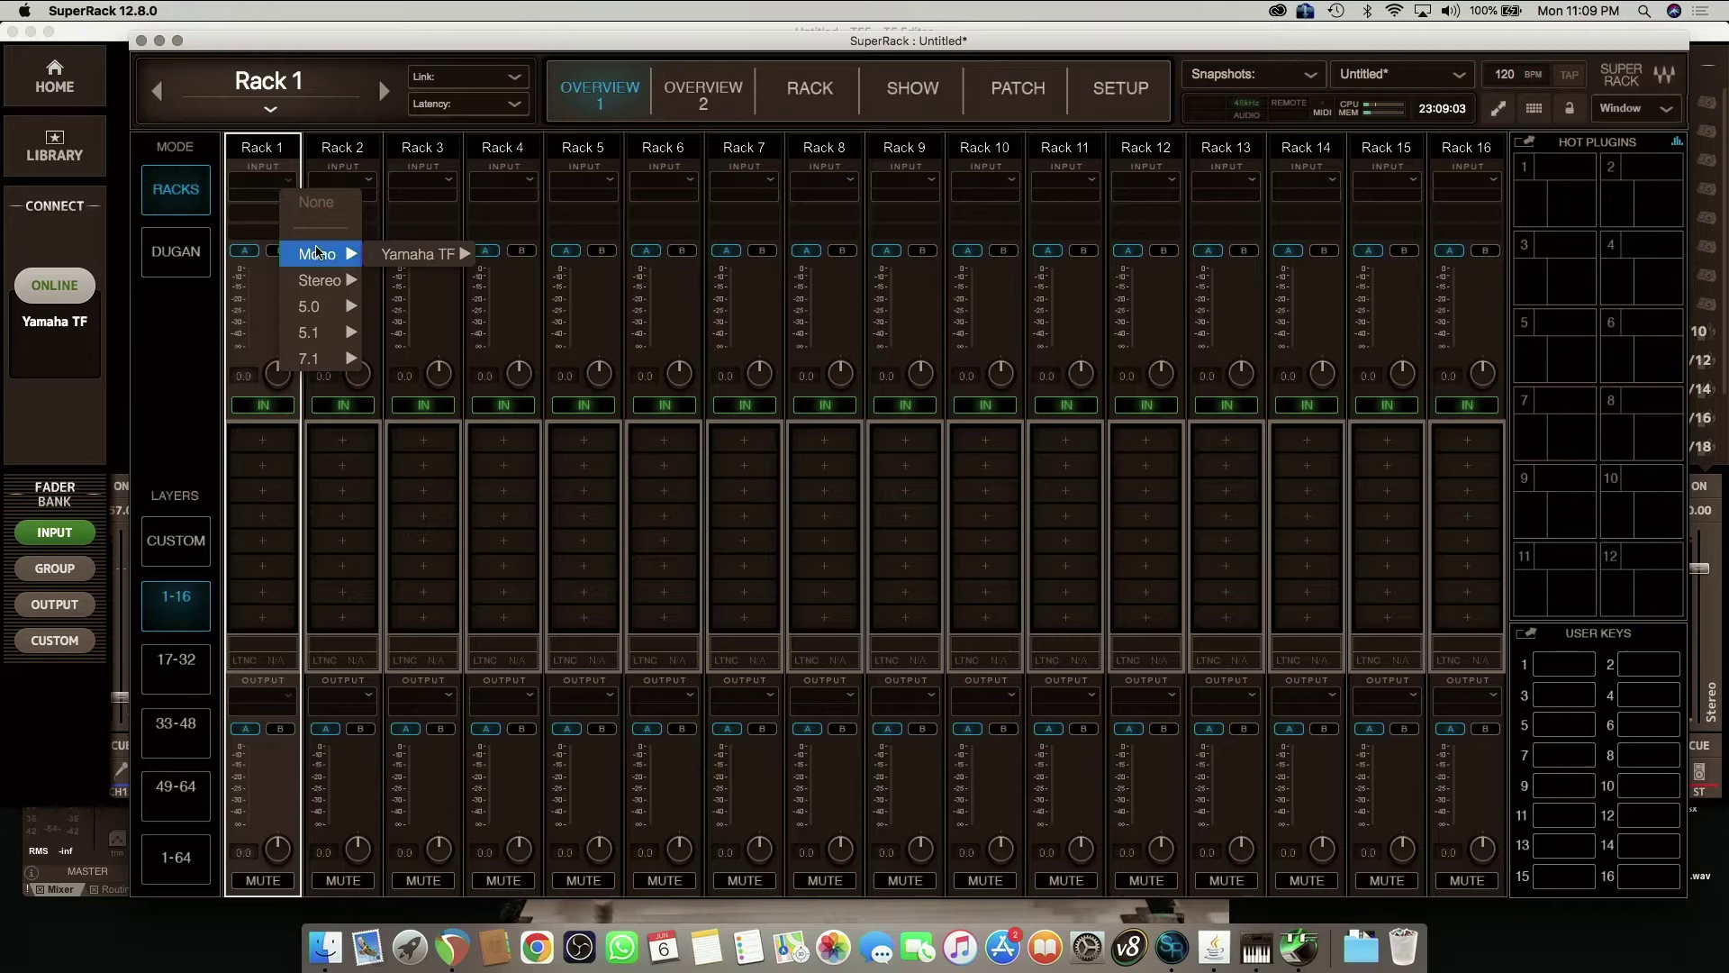
{"action": "mouse_move", "coordinate": [375, 258]}
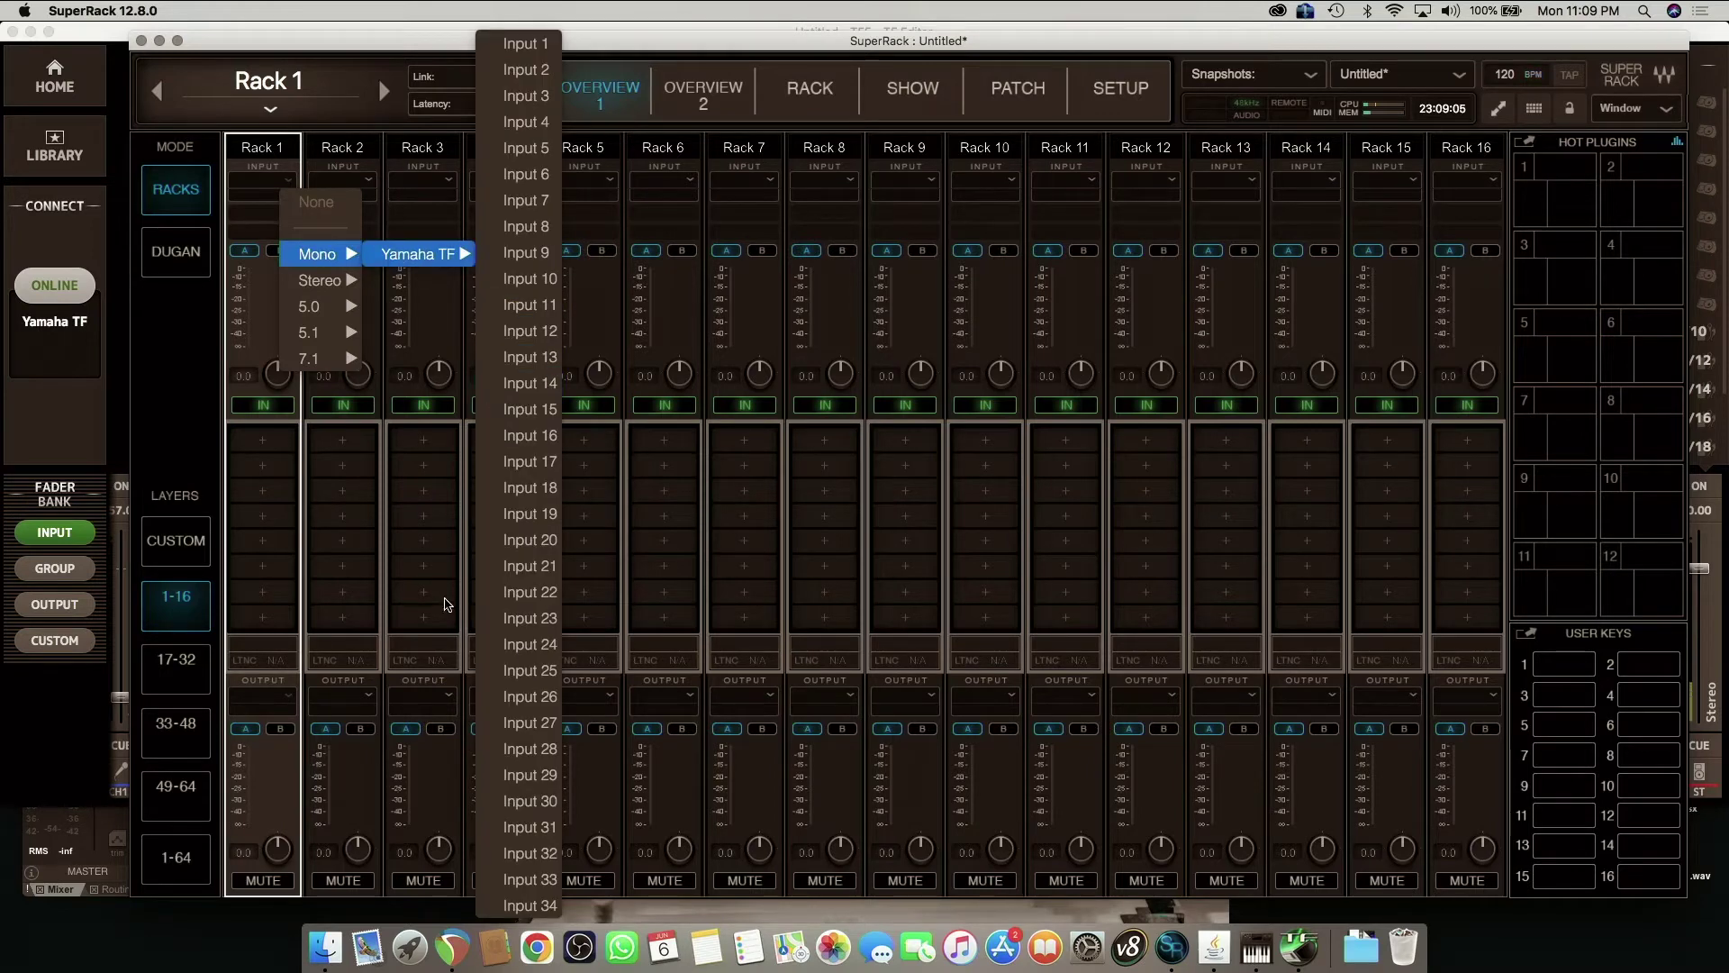
{"action": "left_click", "coordinate": [520, 673]}
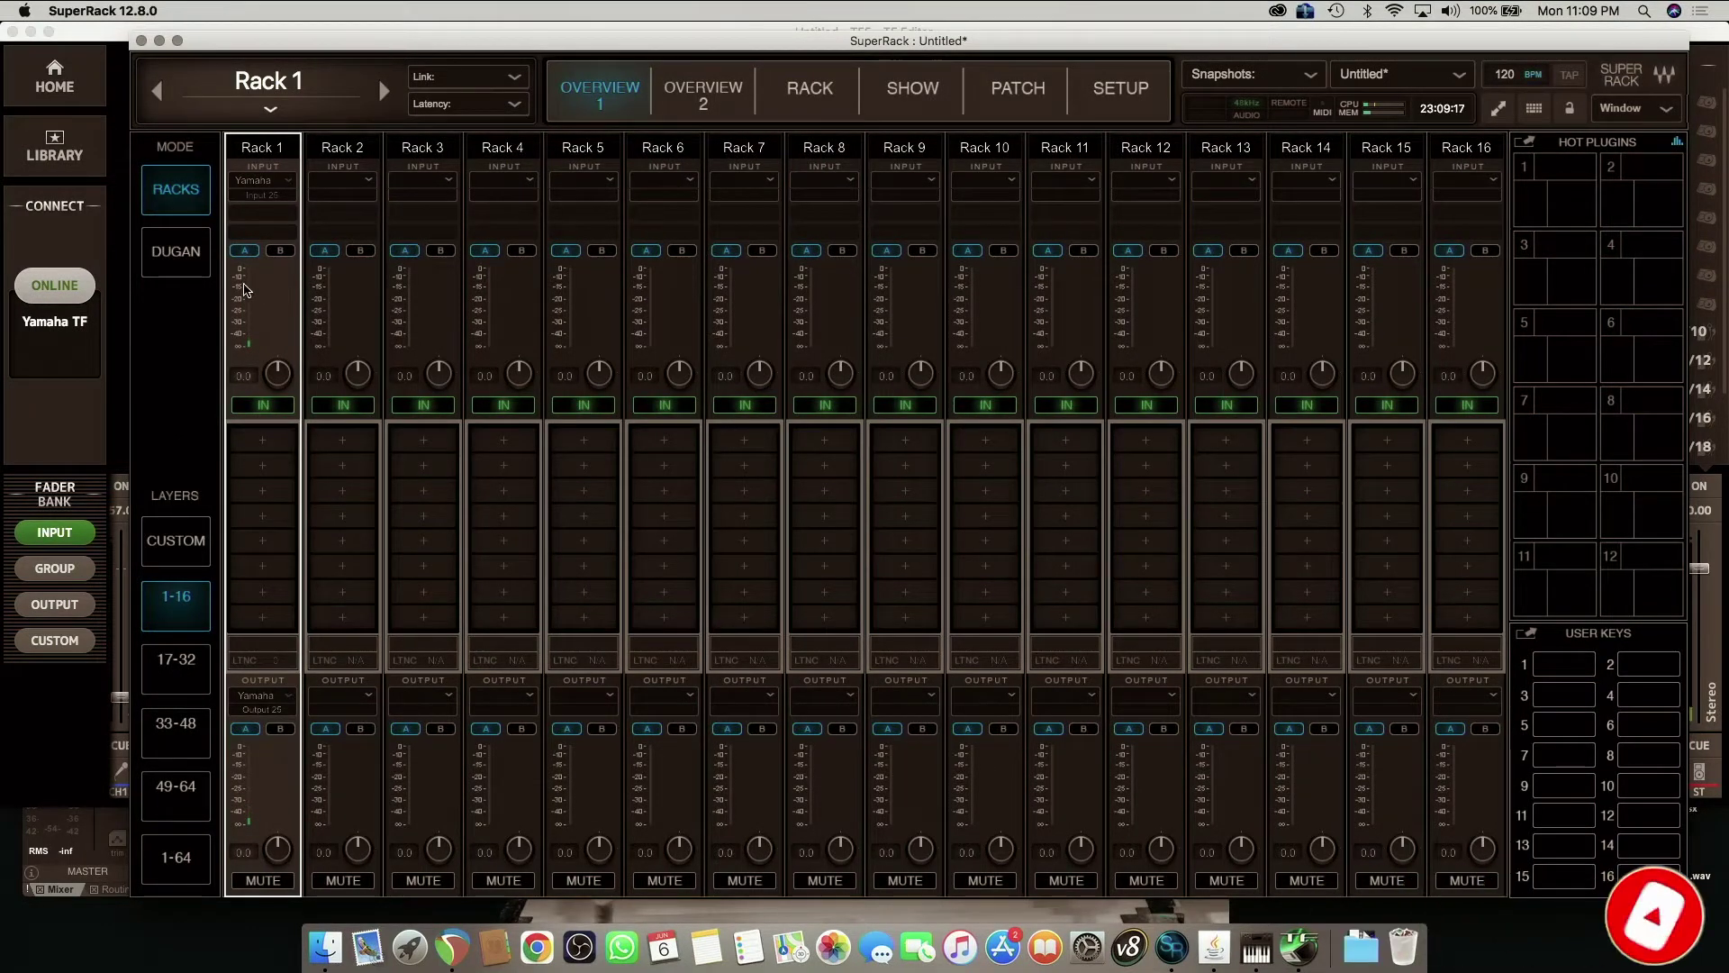
Step: Add Yamaha TF Output 26 to Rack 1's output routing
{"action": "left_click", "coordinate": [267, 693]}
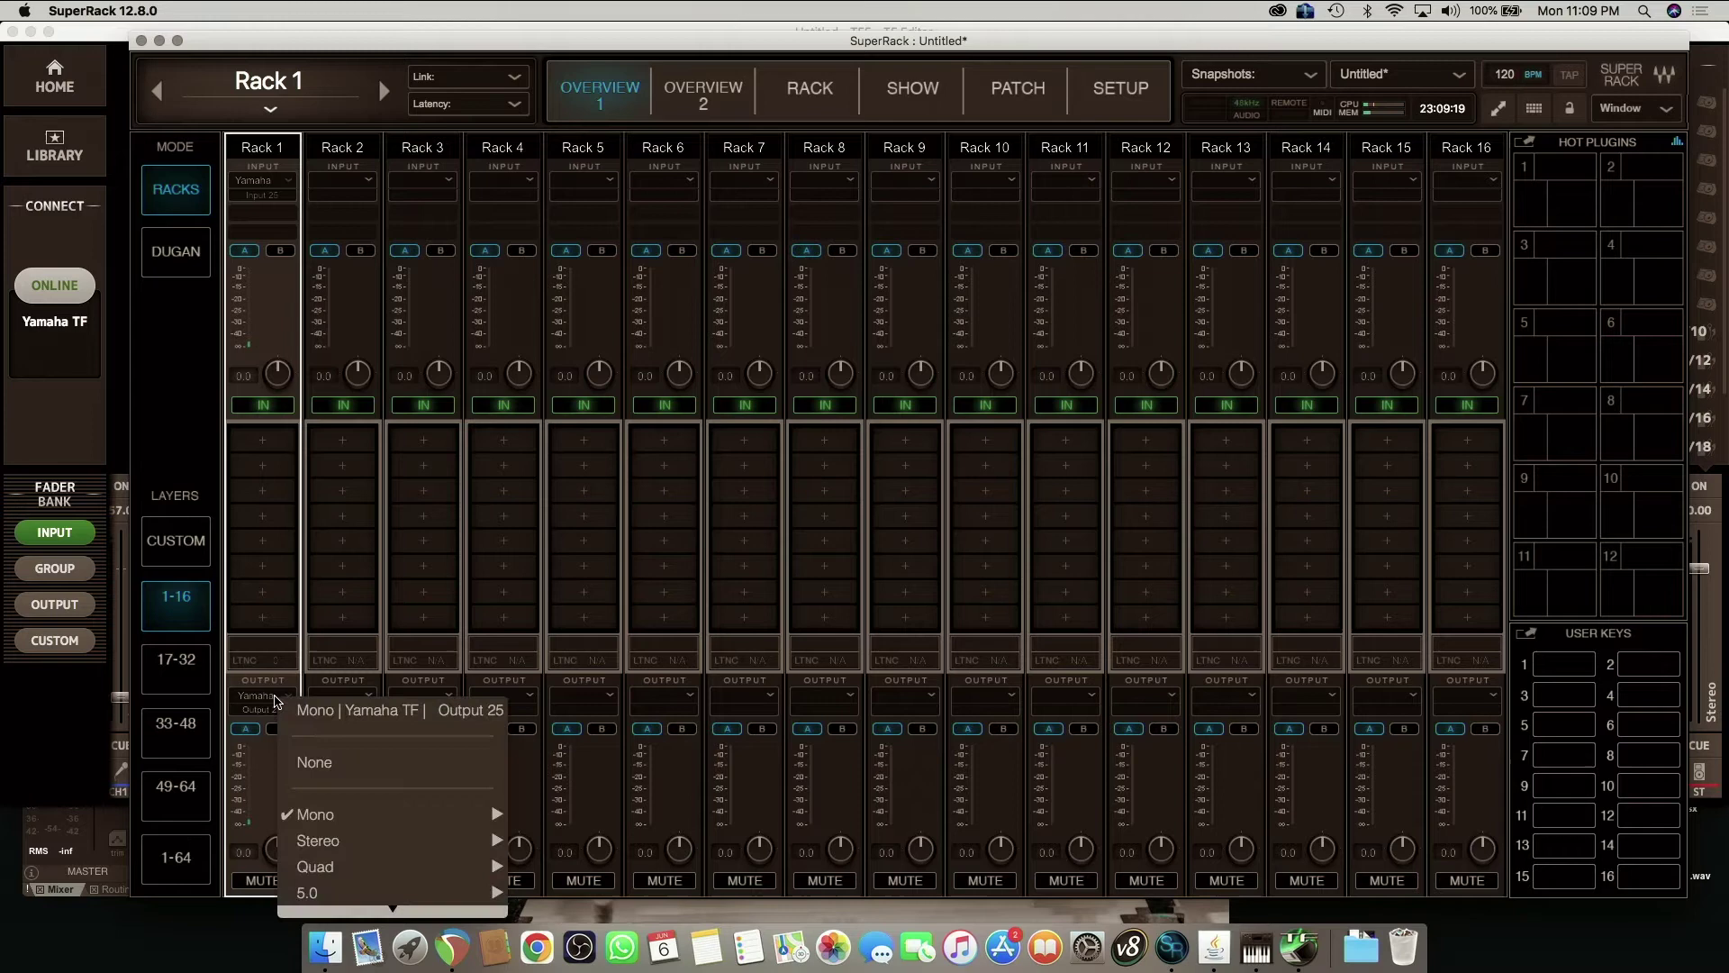
{"action": "mouse_move", "coordinate": [343, 816]}
{"action": "mouse_move", "coordinate": [543, 826]}
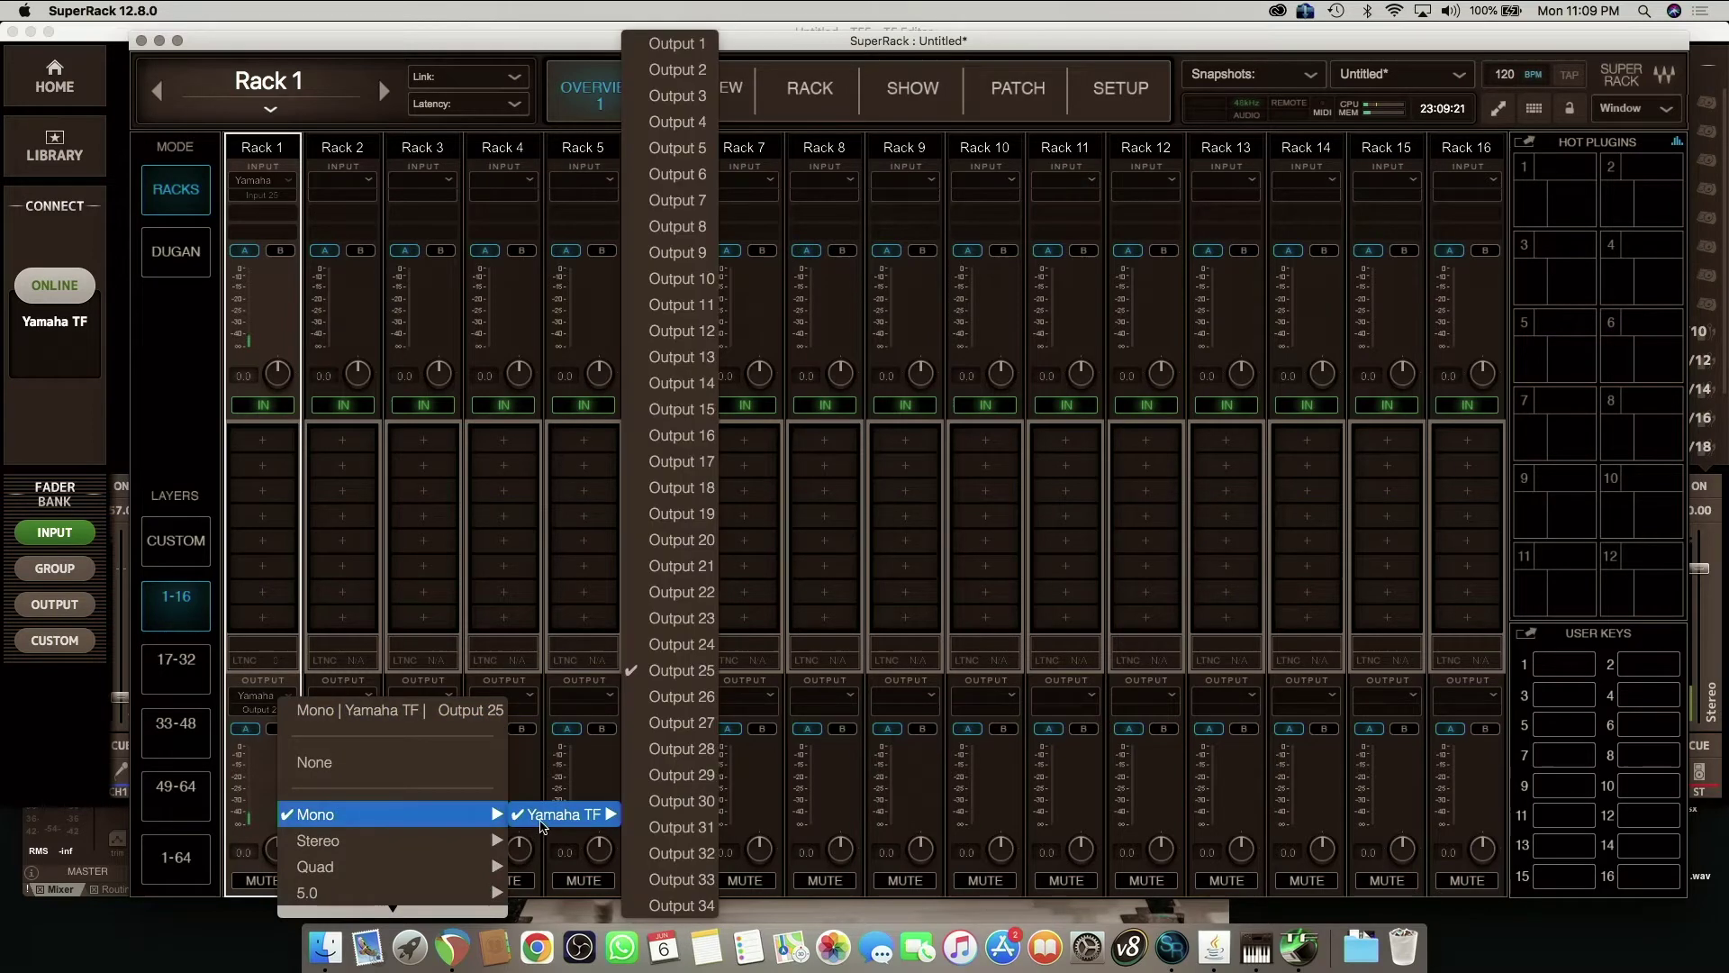
{"action": "left_click", "coordinate": [640, 695]}
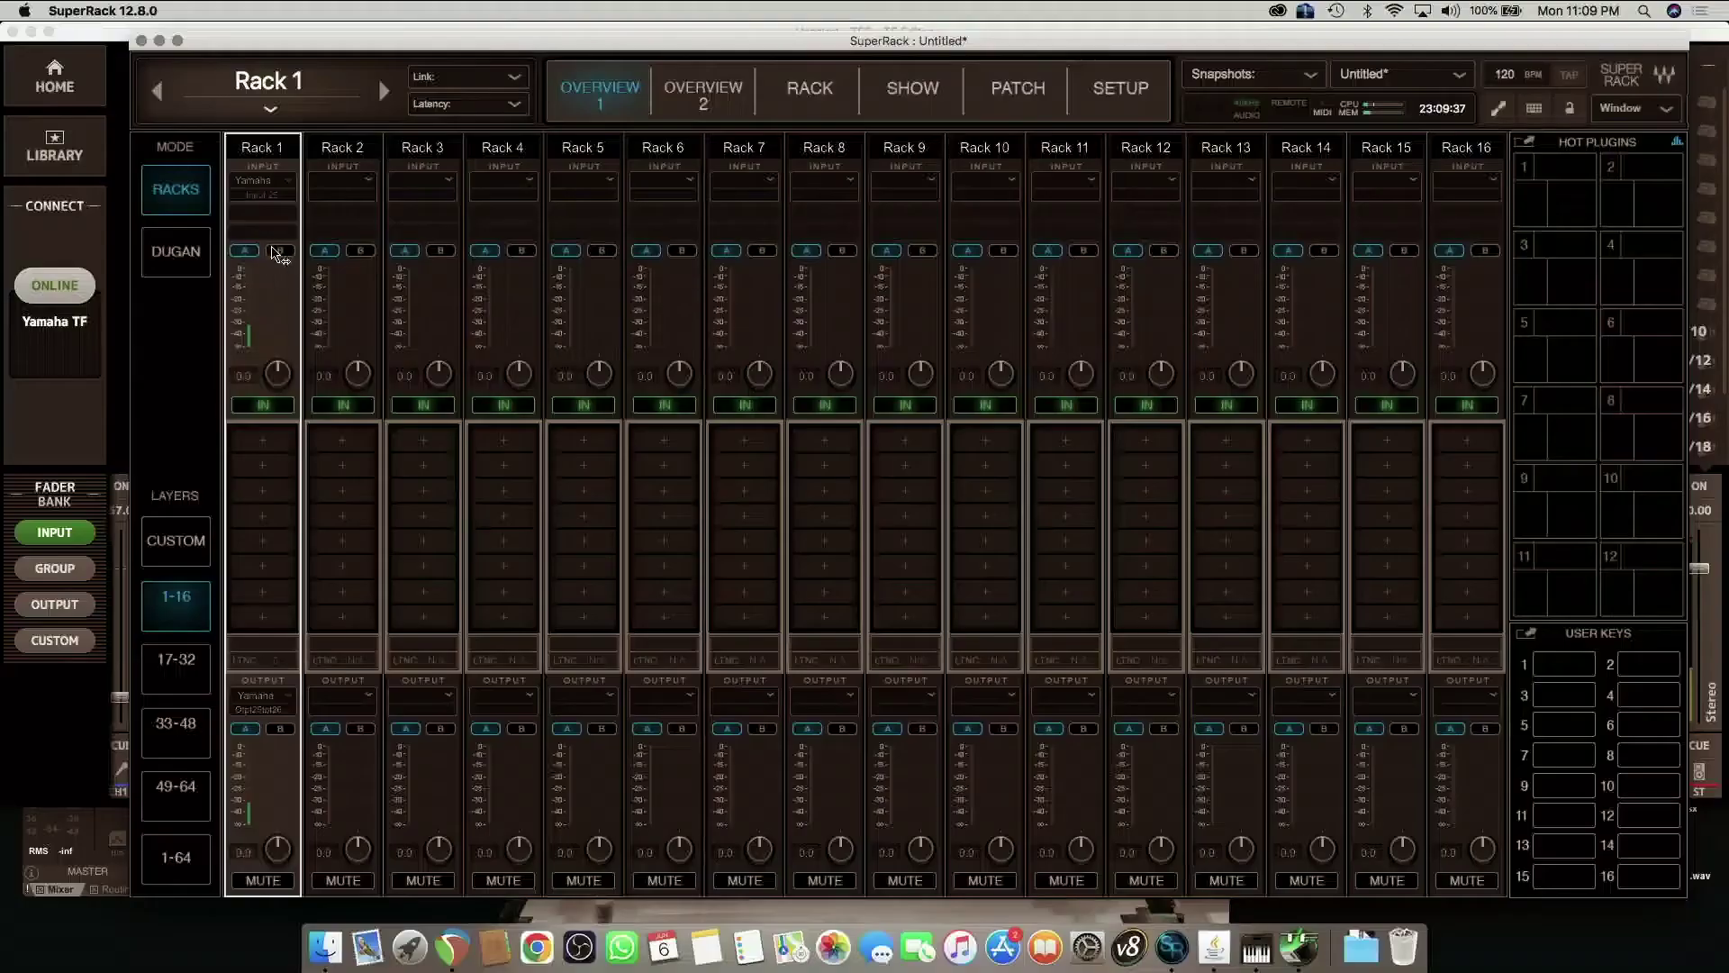
Step: Insert PSE(sc) from Dynamics 3 into Rack 1's first plug-in slot
{"action": "left_click", "coordinate": [278, 445]}
{"action": "mouse_move", "coordinate": [451, 458]}
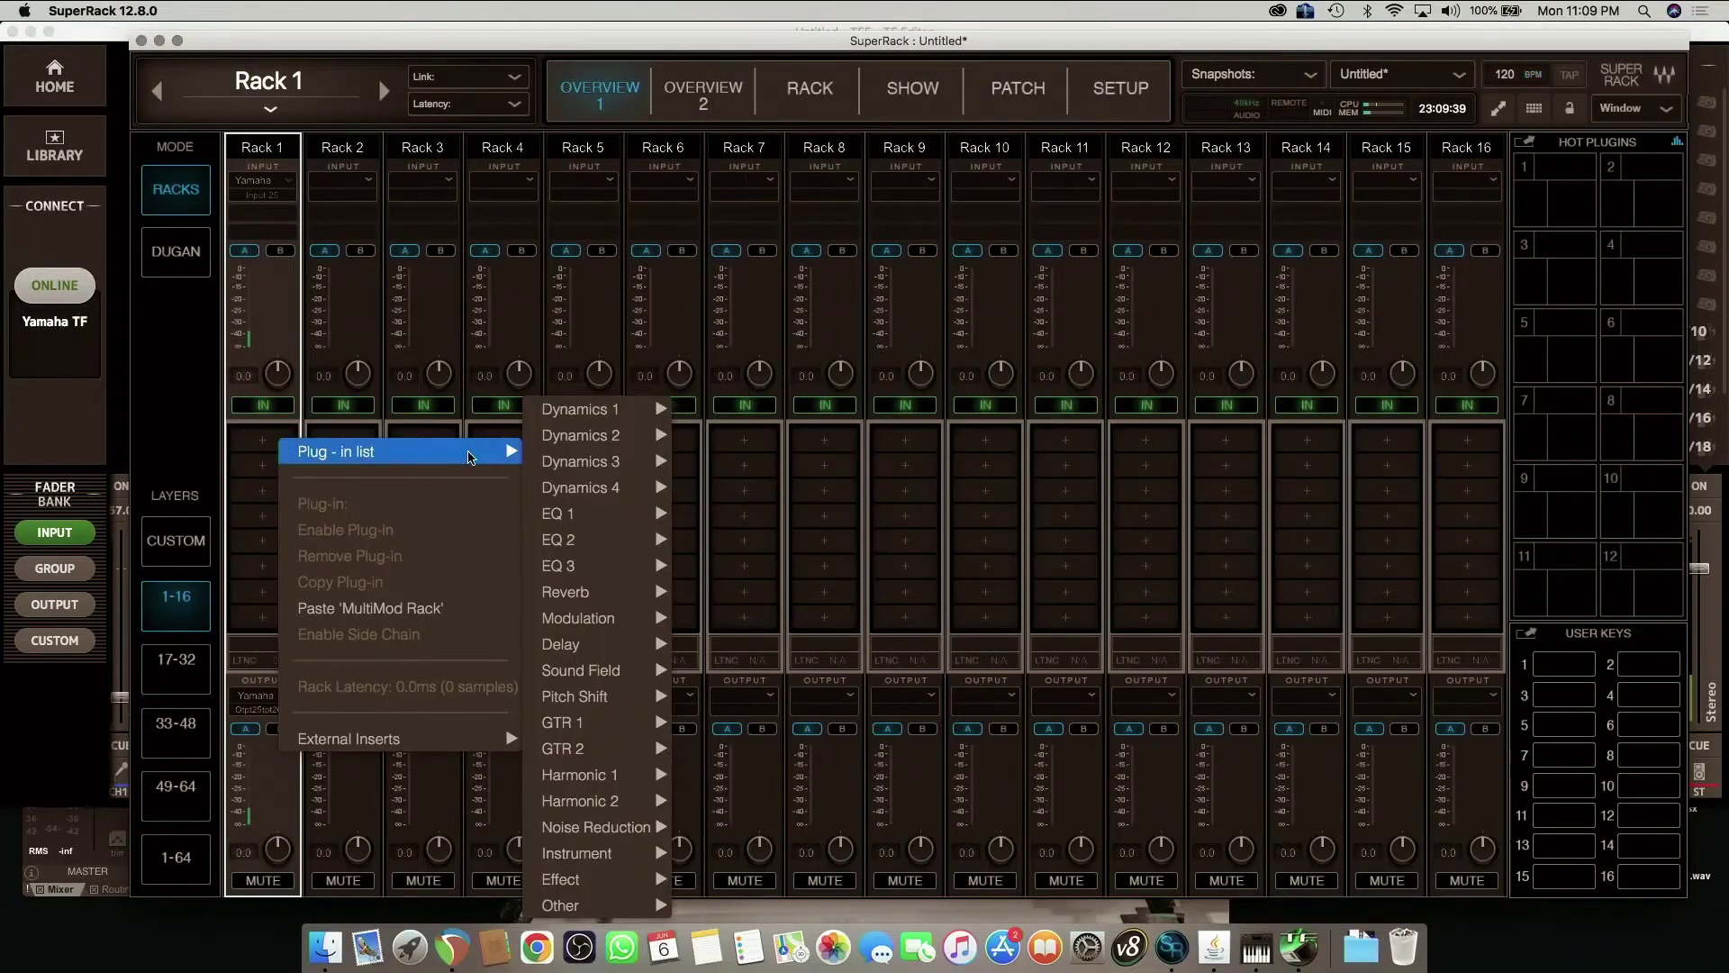
{"action": "mouse_move", "coordinate": [639, 569]}
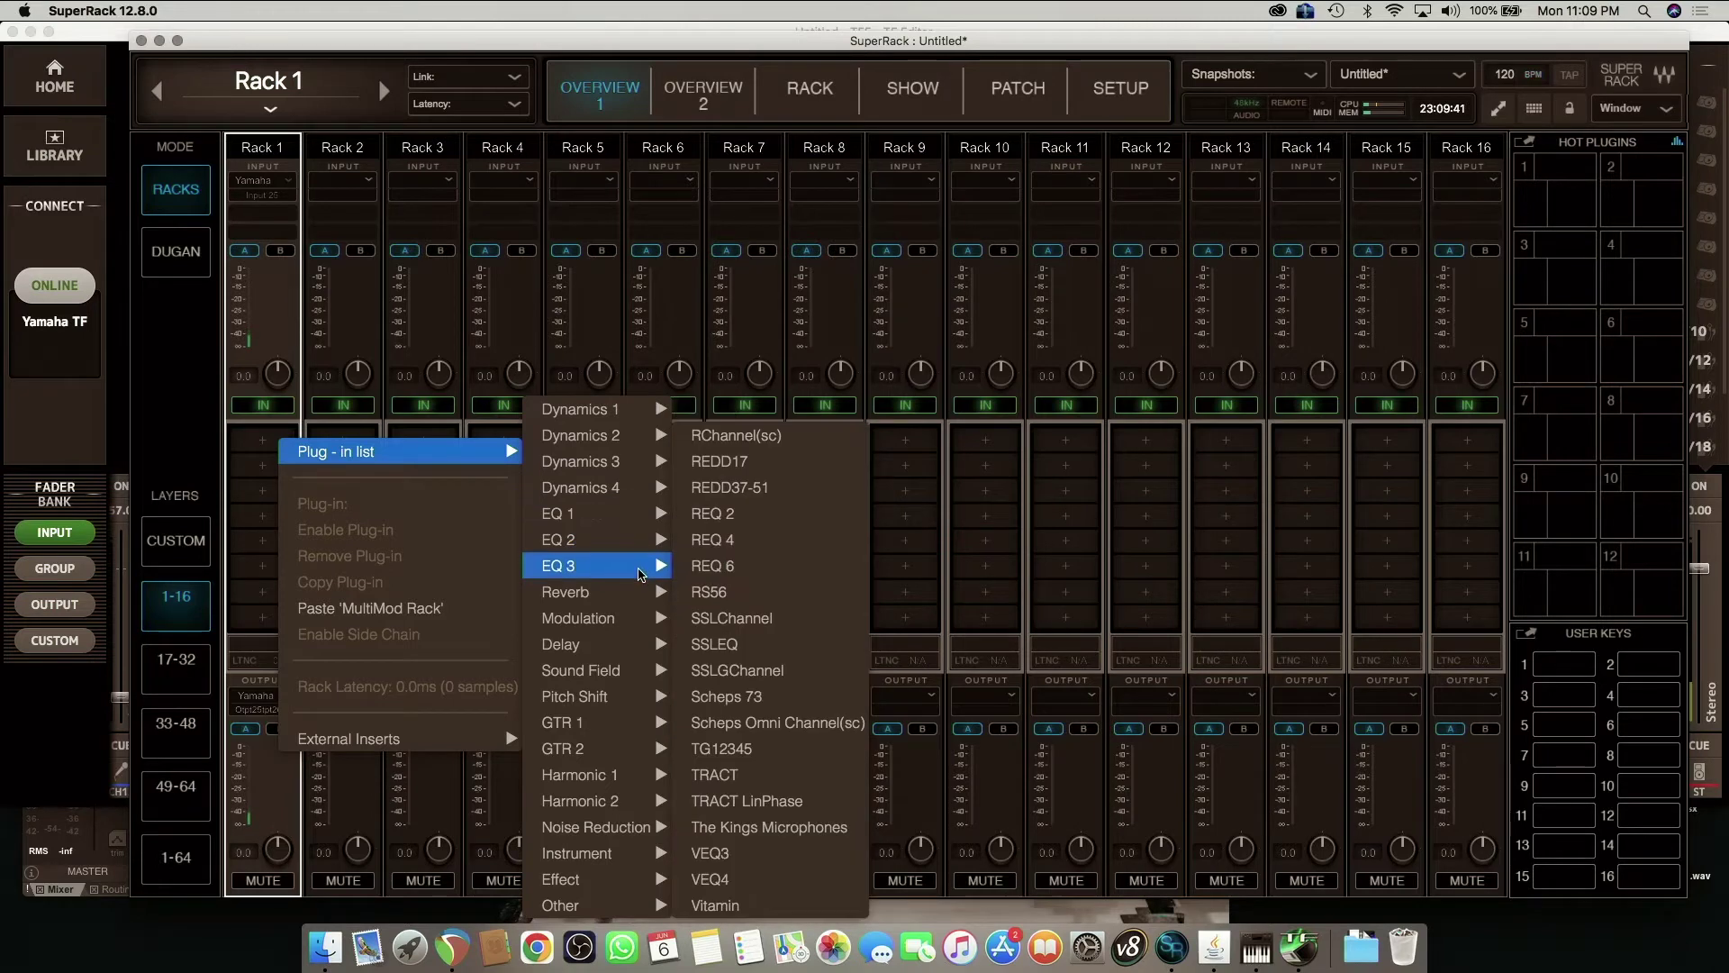
{"action": "mouse_move", "coordinate": [639, 540]}
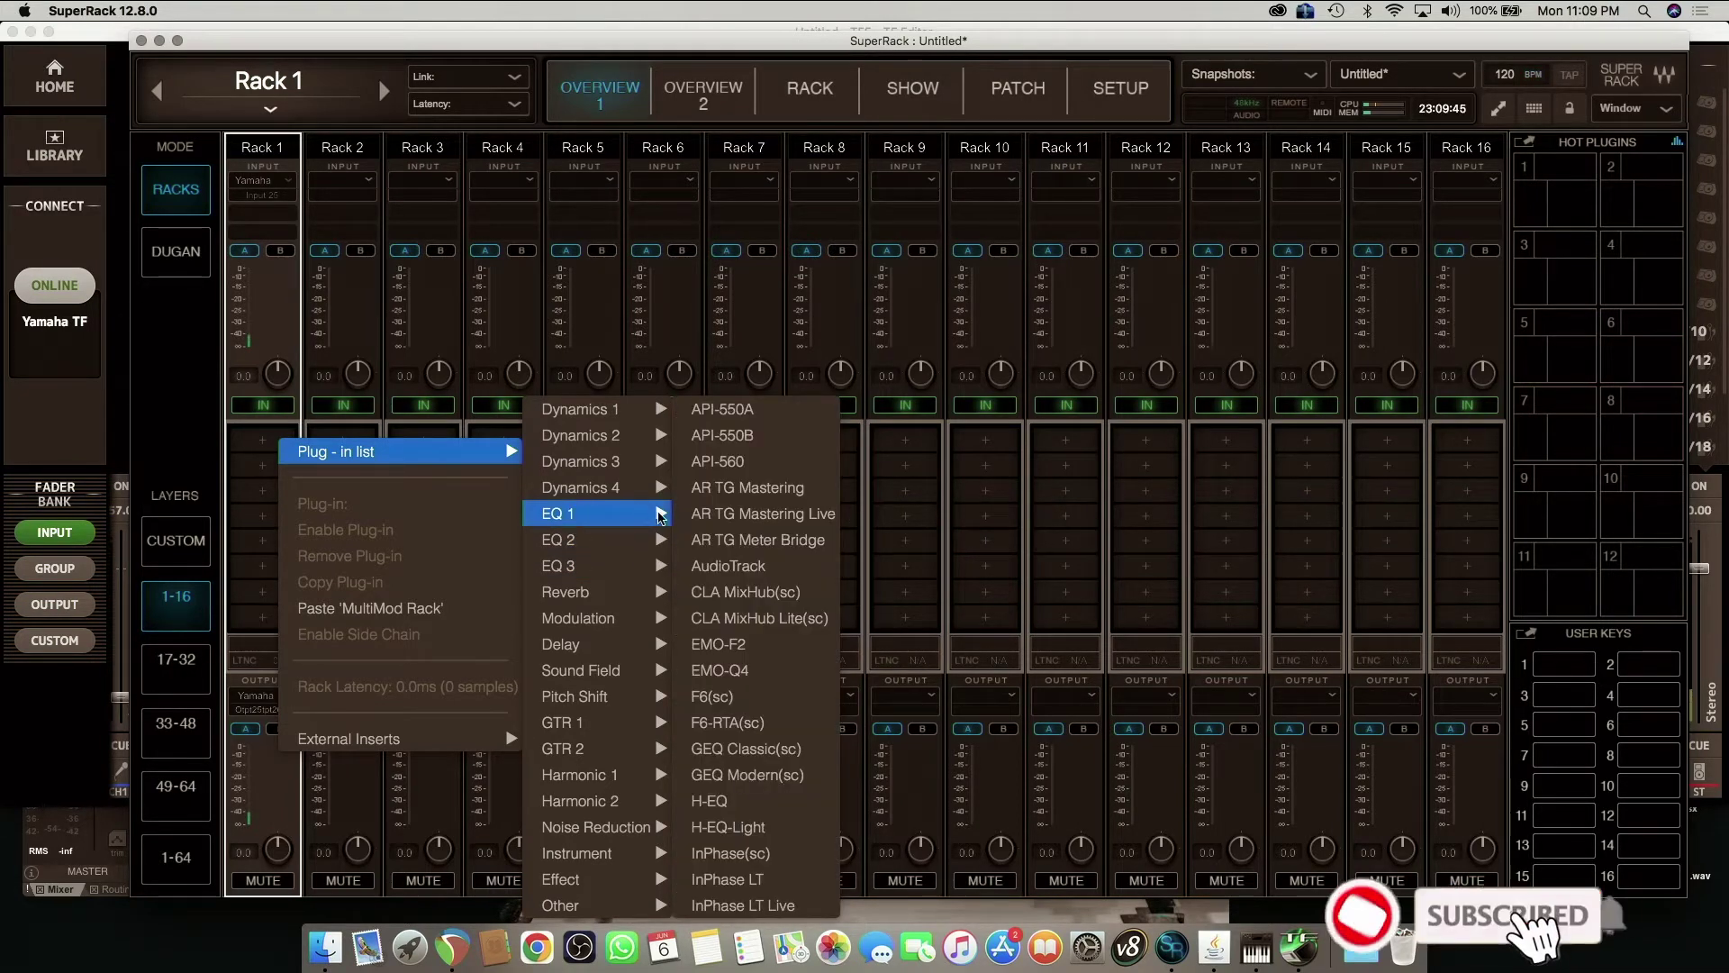
{"action": "mouse_move", "coordinate": [636, 463]}
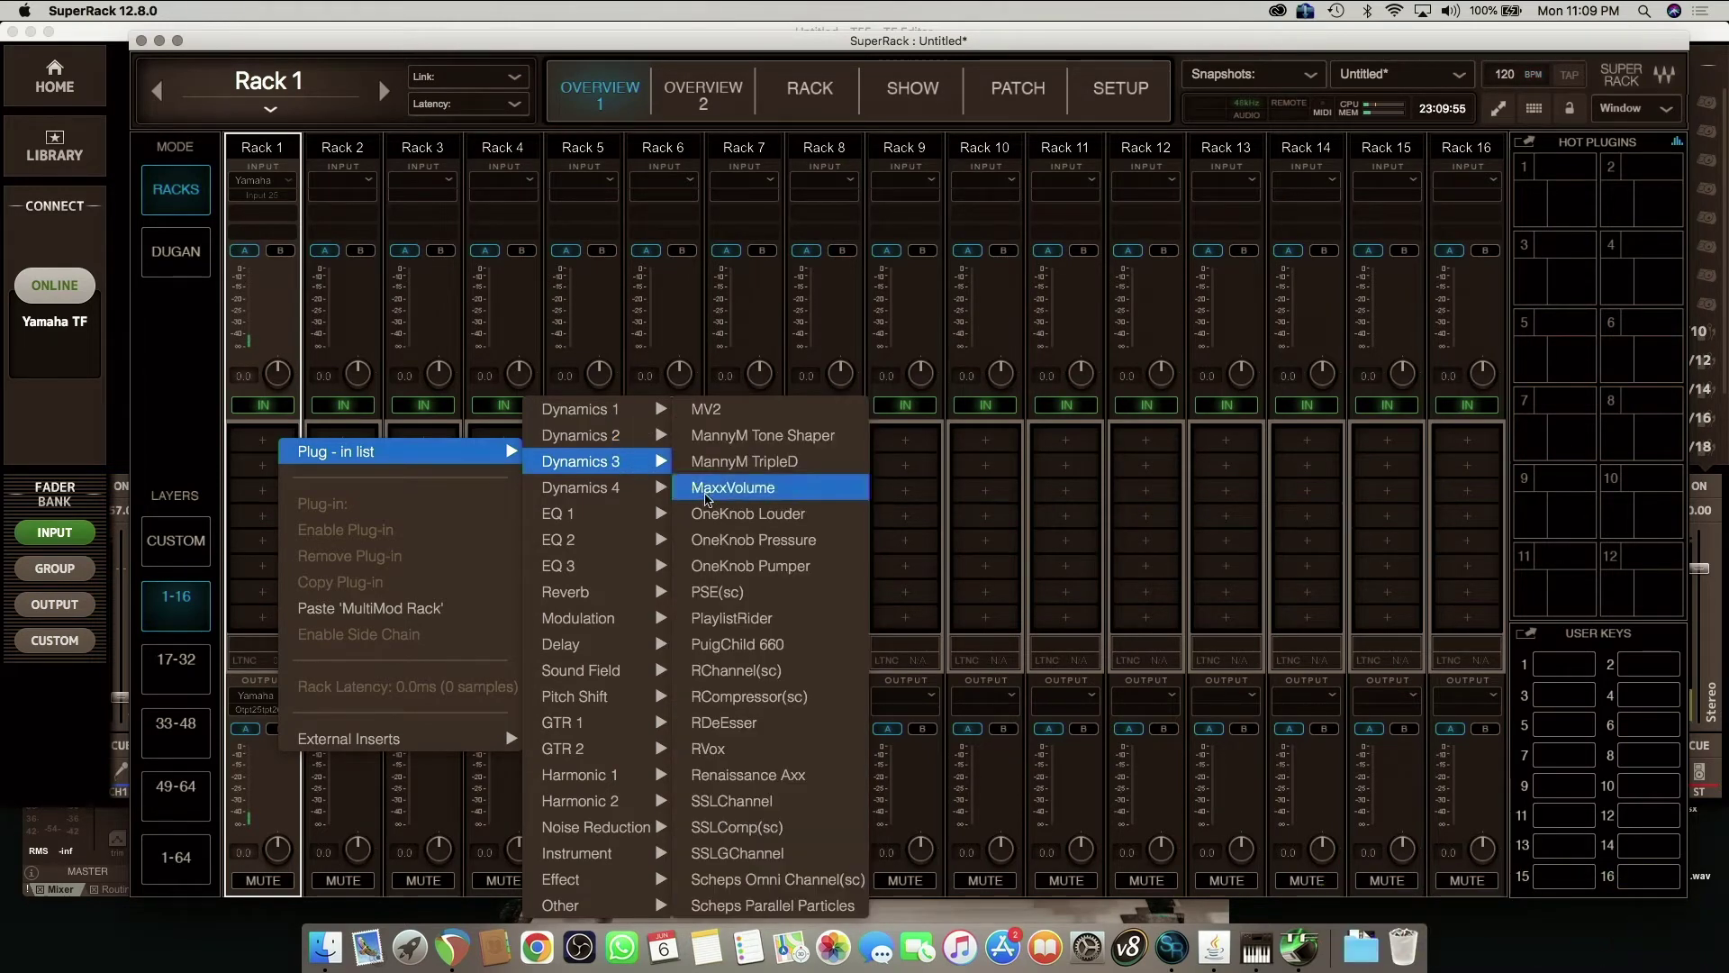
{"action": "left_click", "coordinate": [715, 592]}
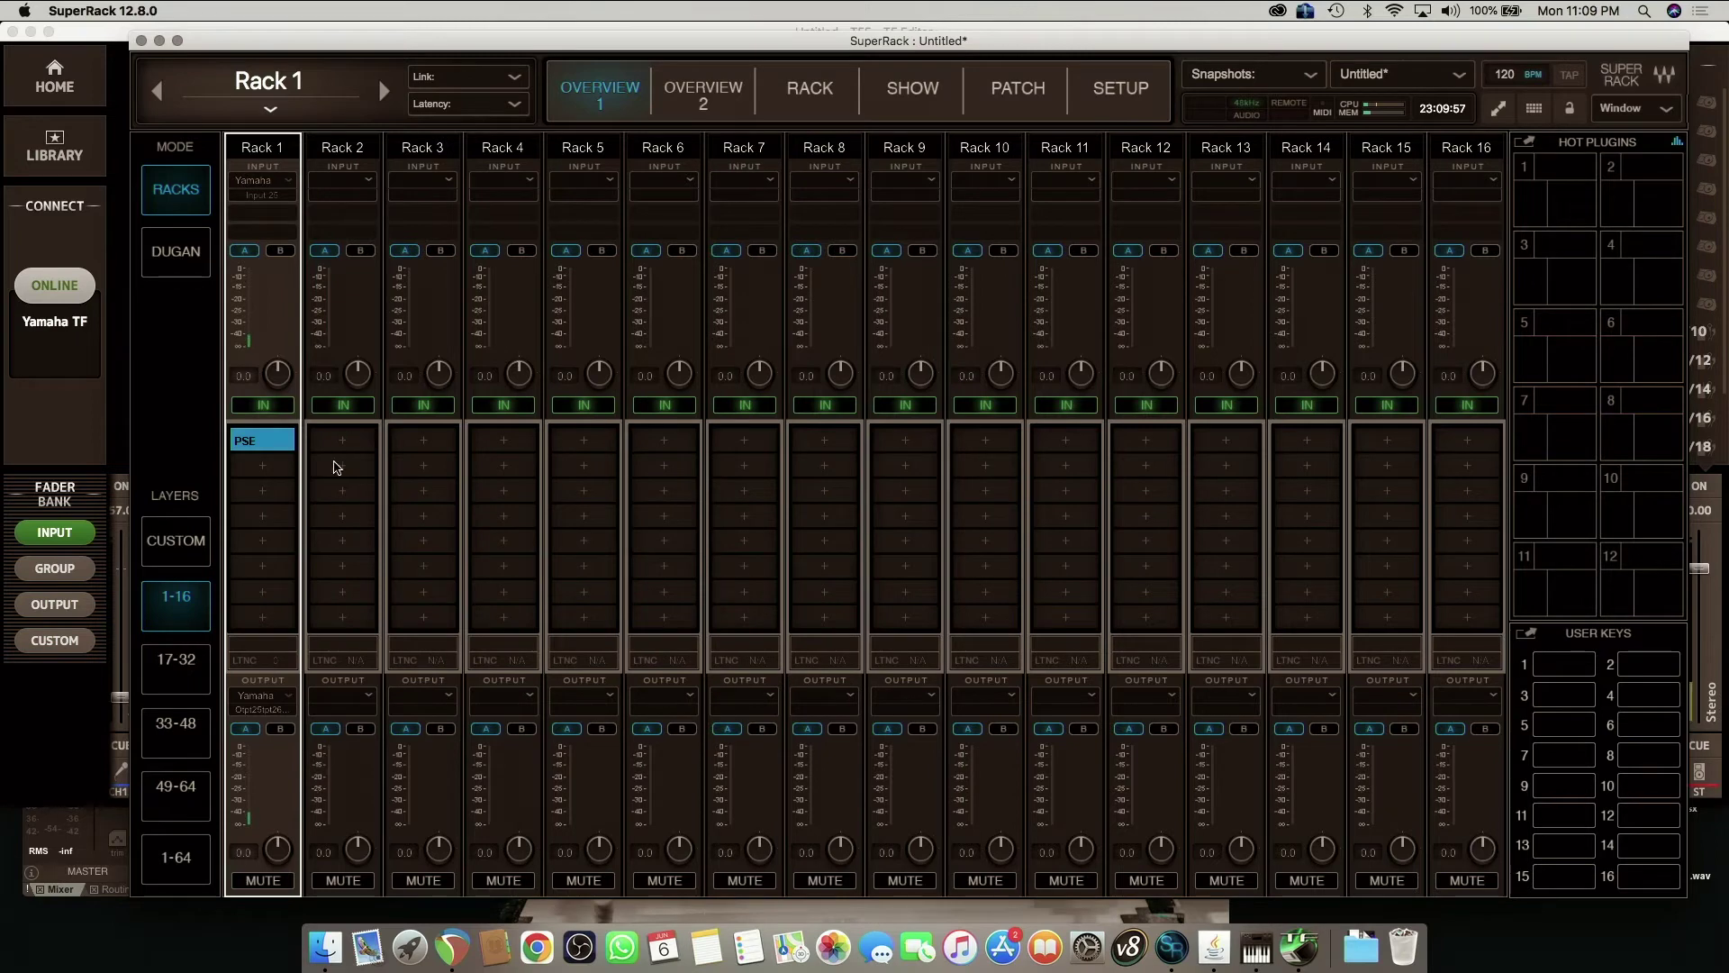
Step: Insert C6 from Dynamics 1 below PSE and open Rack 1's detailed view
{"action": "left_click", "coordinate": [272, 476]}
{"action": "mouse_move", "coordinate": [358, 487]}
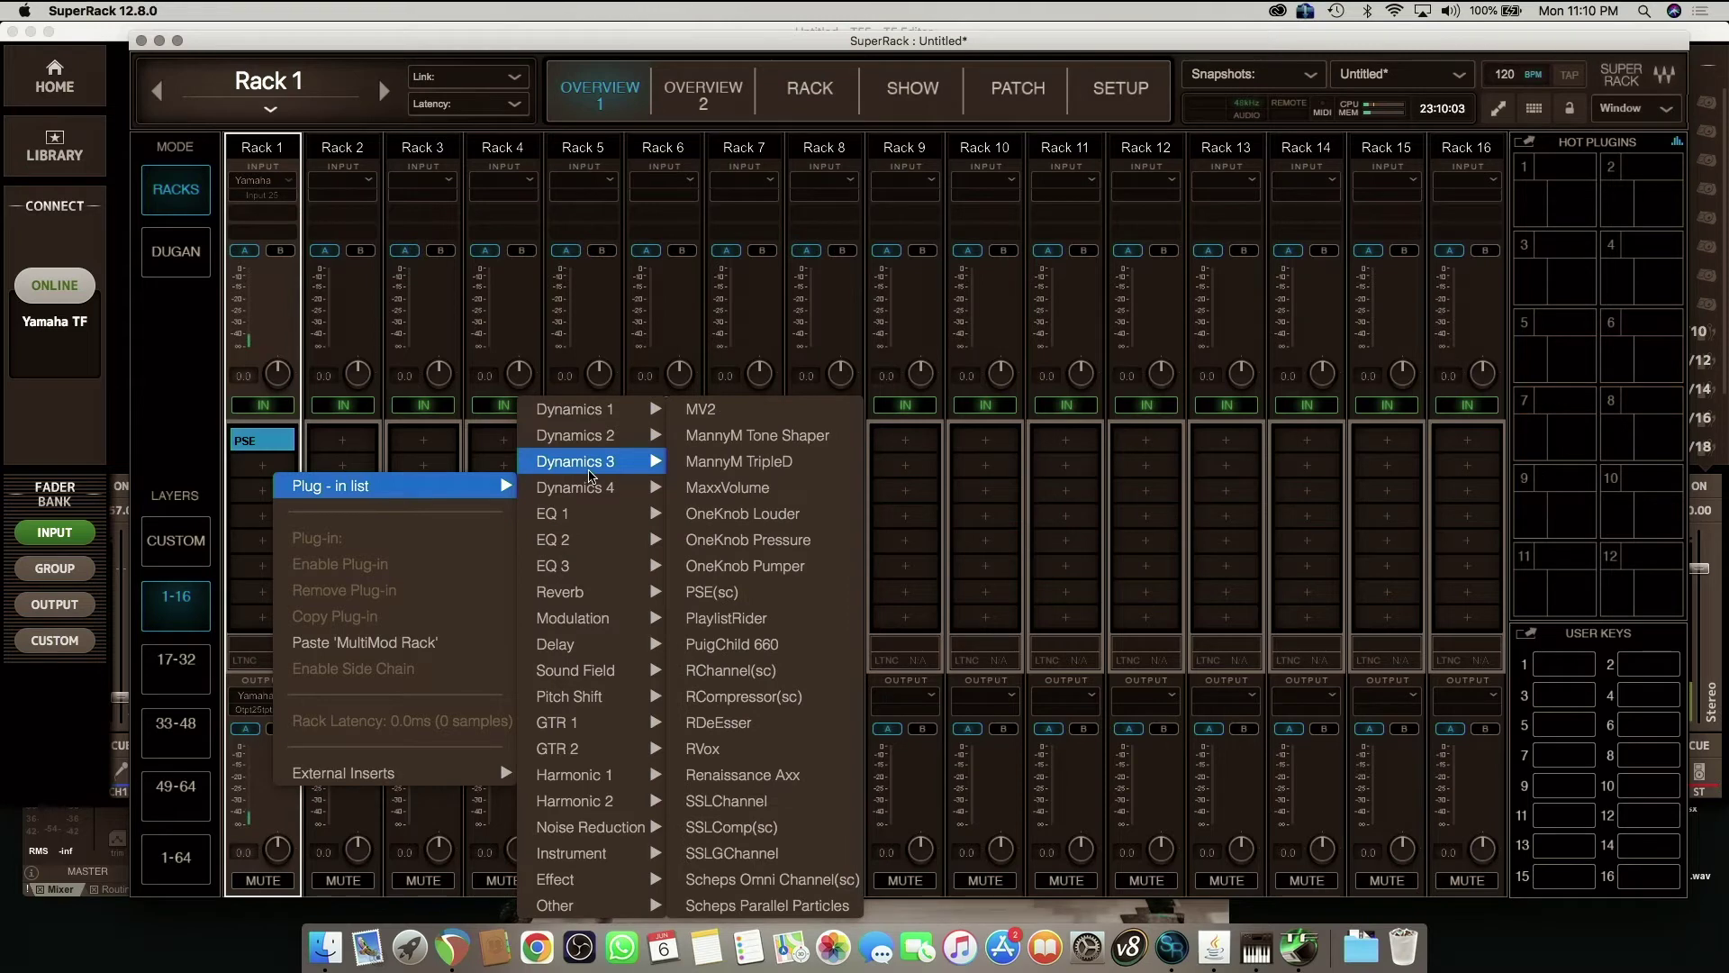
{"action": "mouse_move", "coordinate": [590, 441]}
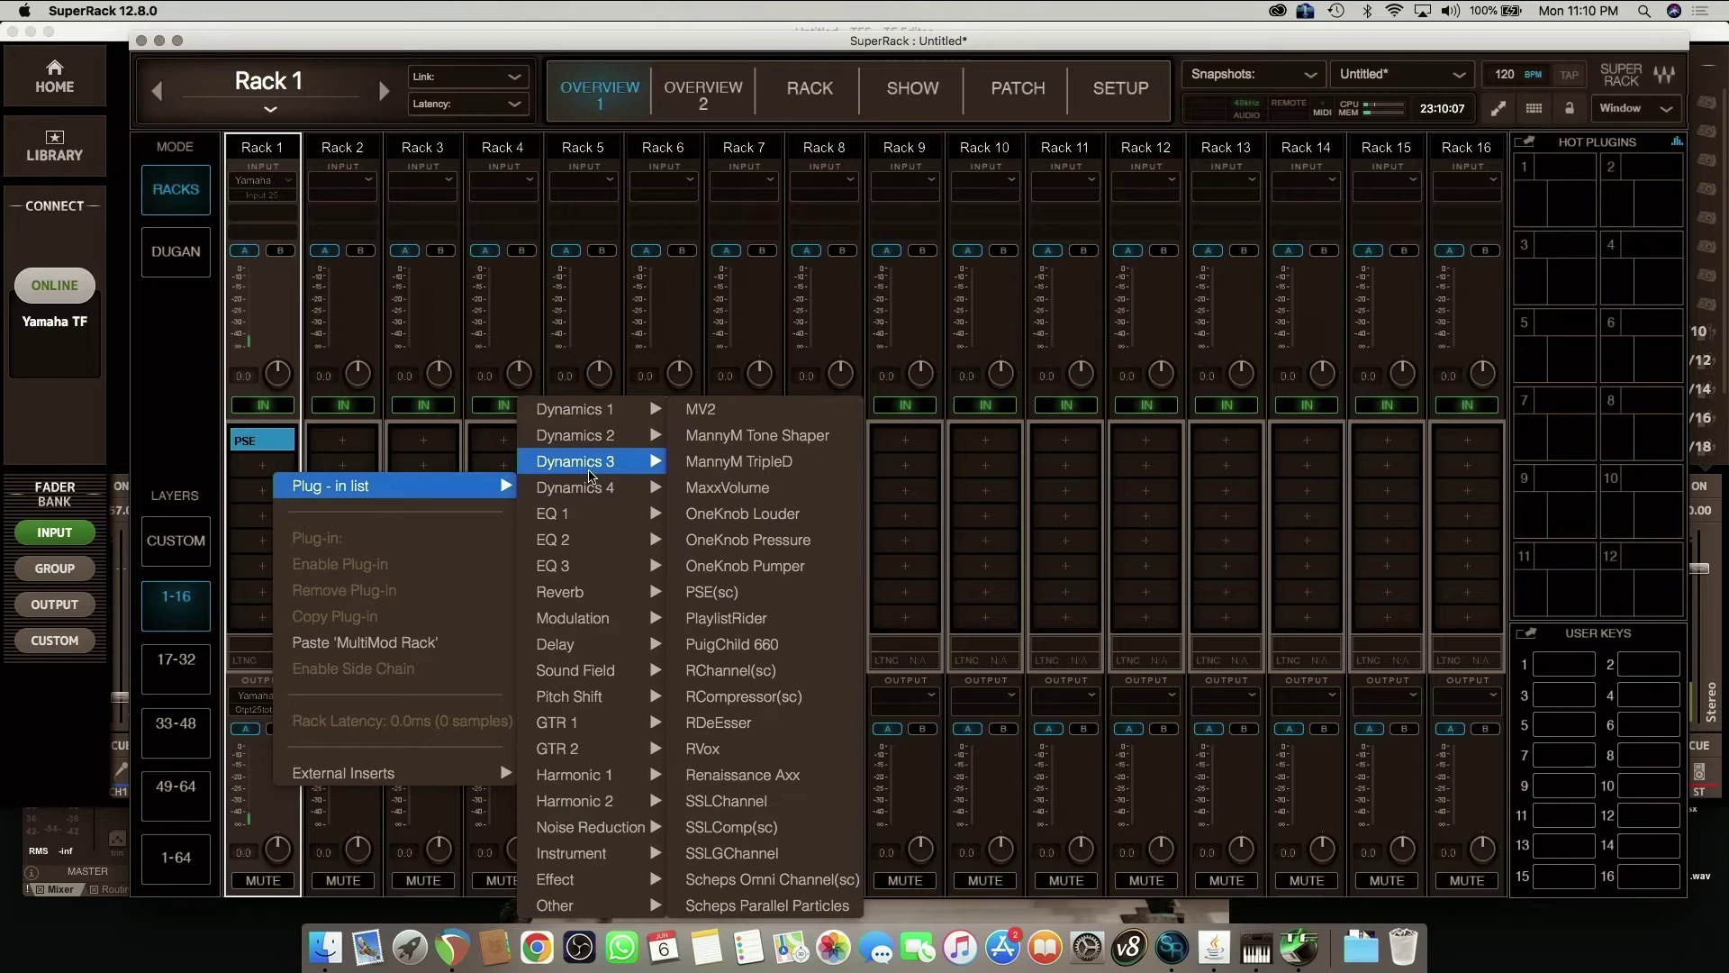
{"action": "mouse_move", "coordinate": [595, 506]}
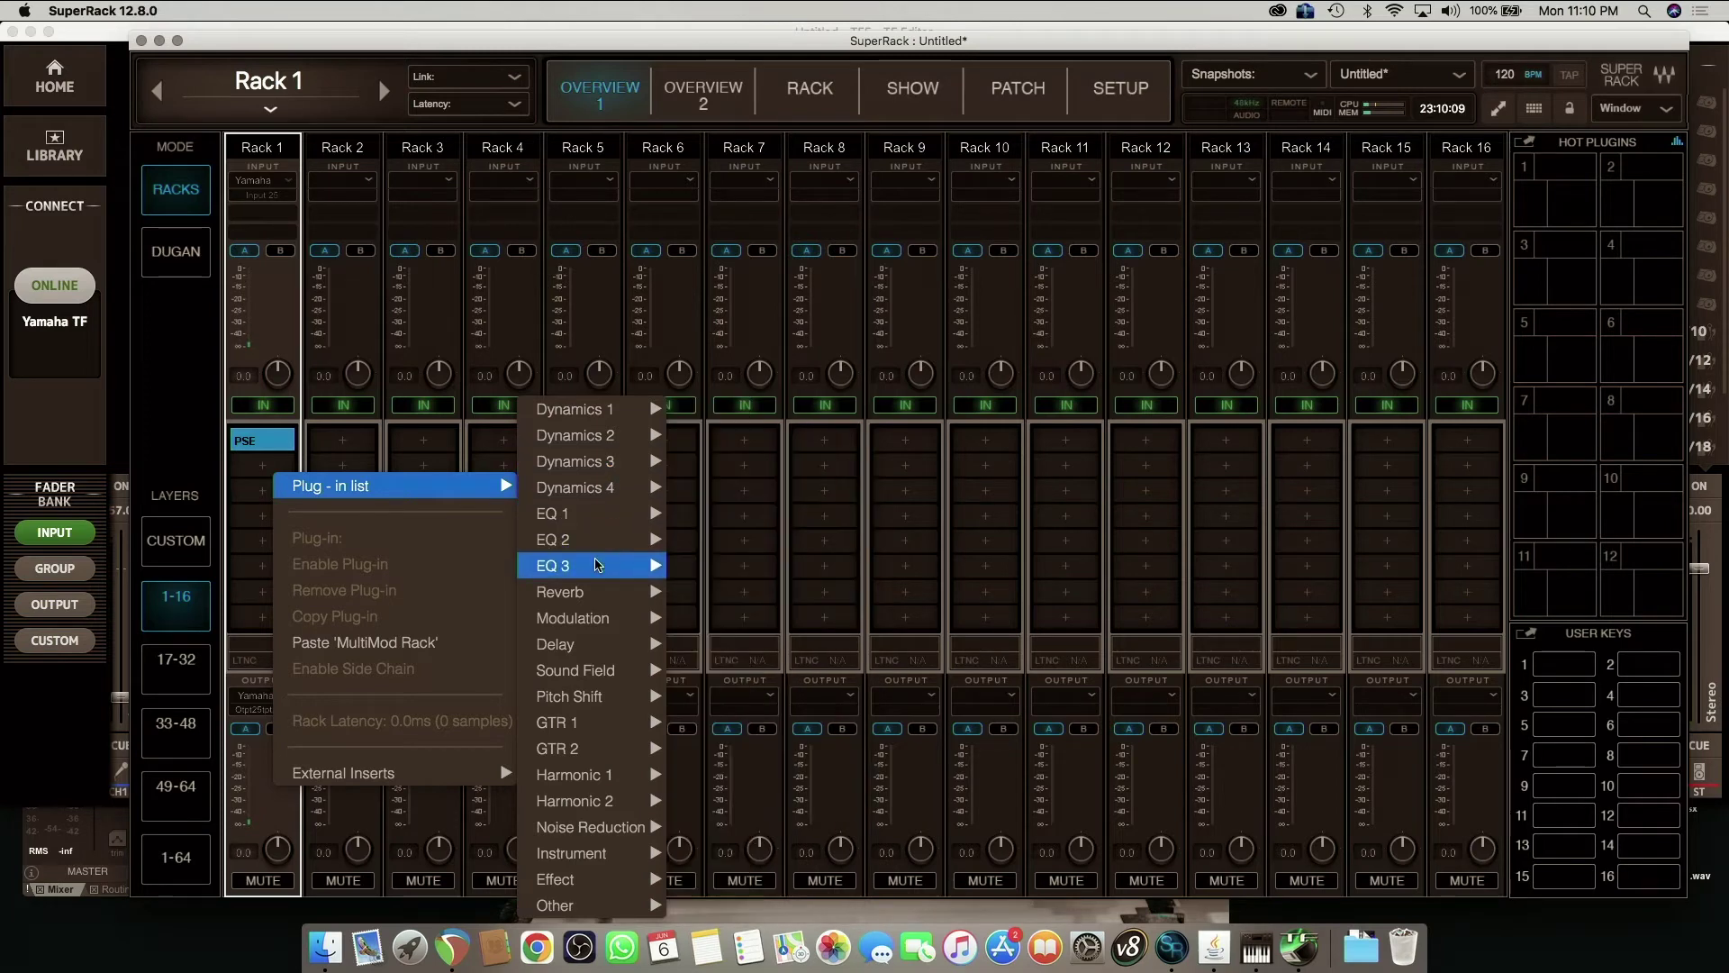
{"action": "mouse_move", "coordinate": [596, 564]}
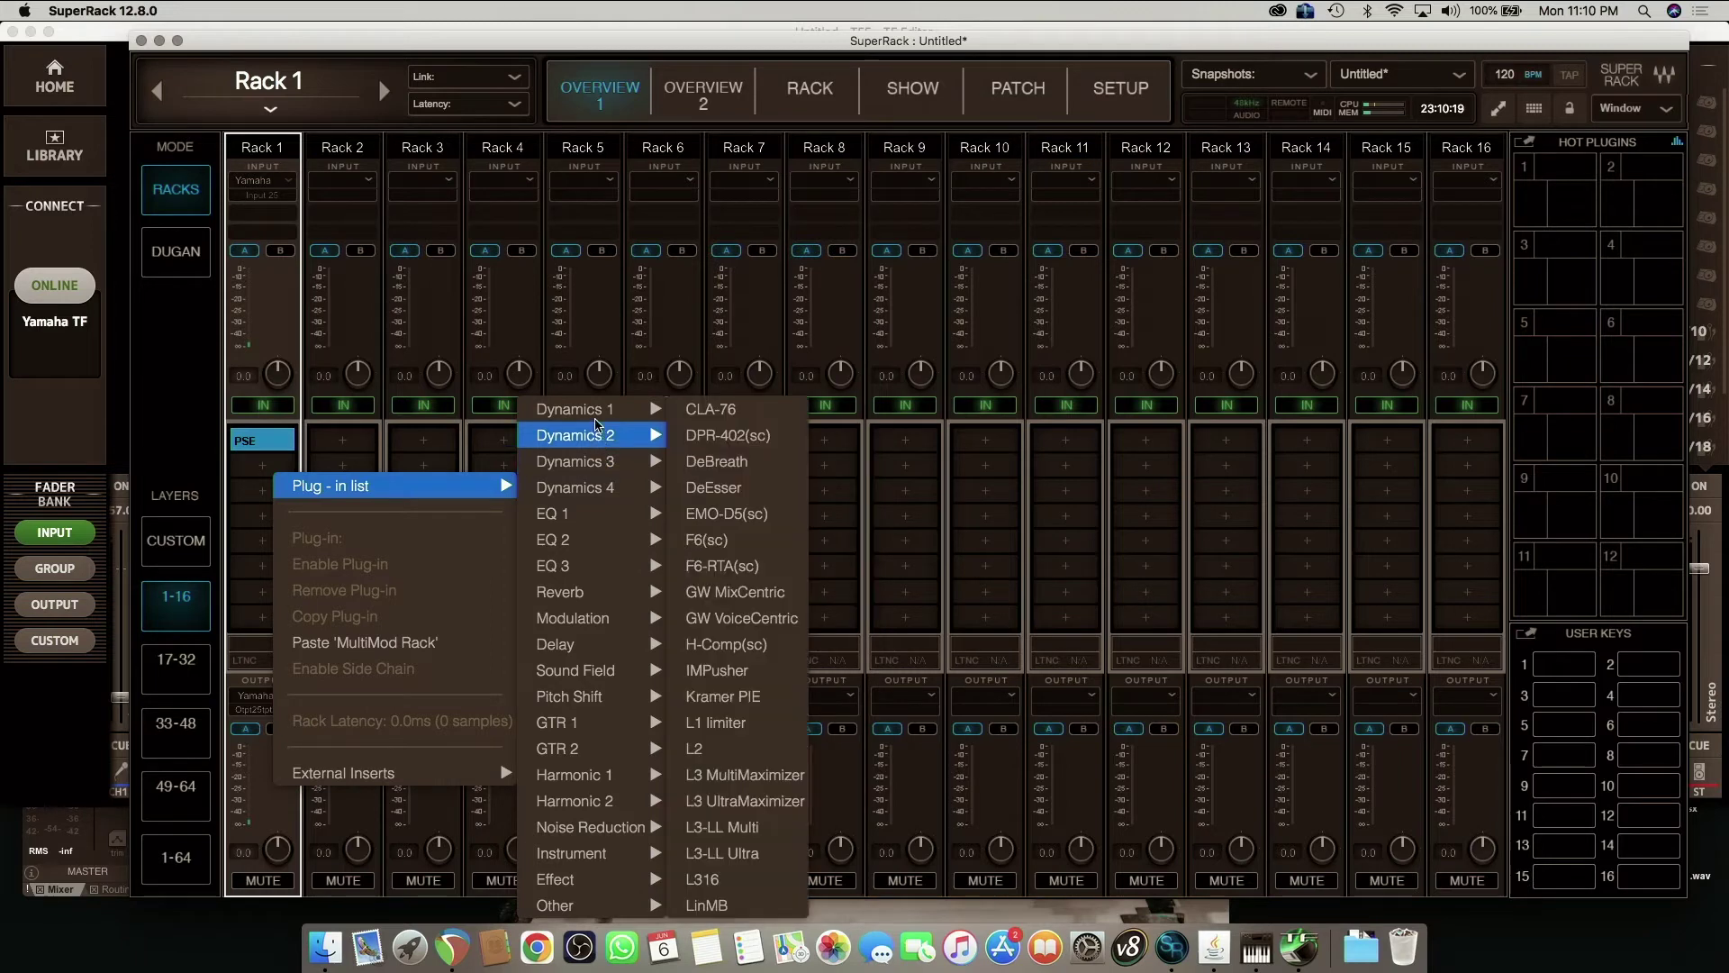
{"action": "mouse_move", "coordinate": [598, 410]}
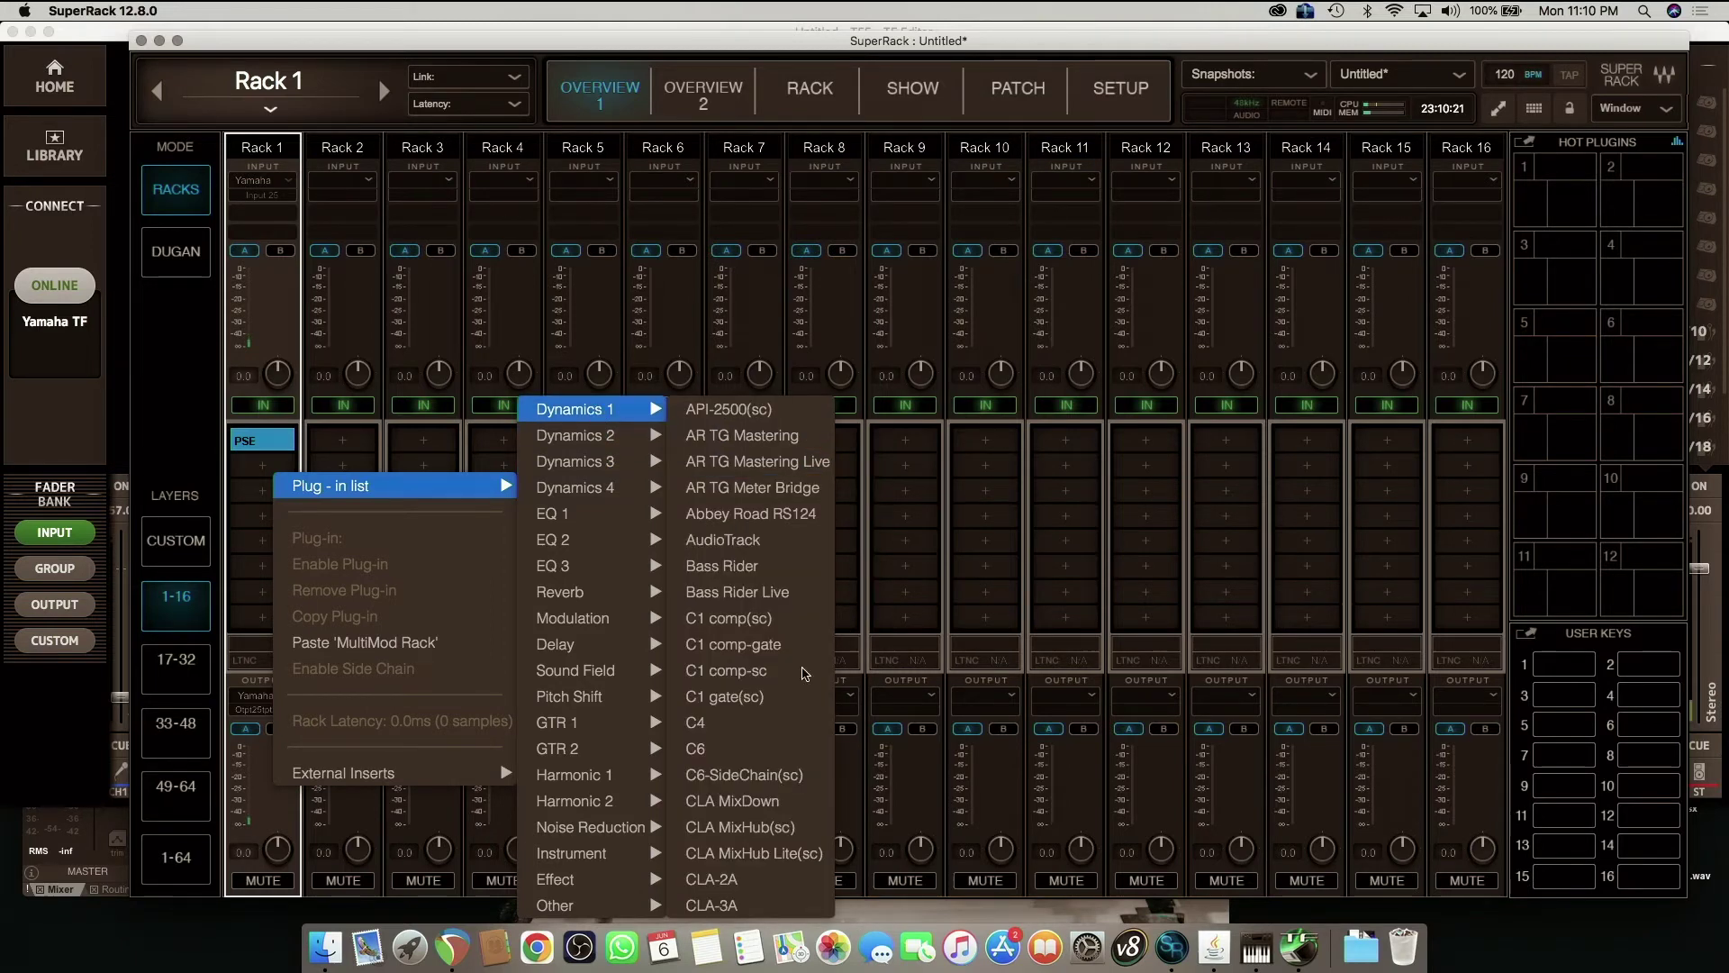
{"action": "left_click", "coordinate": [698, 748]}
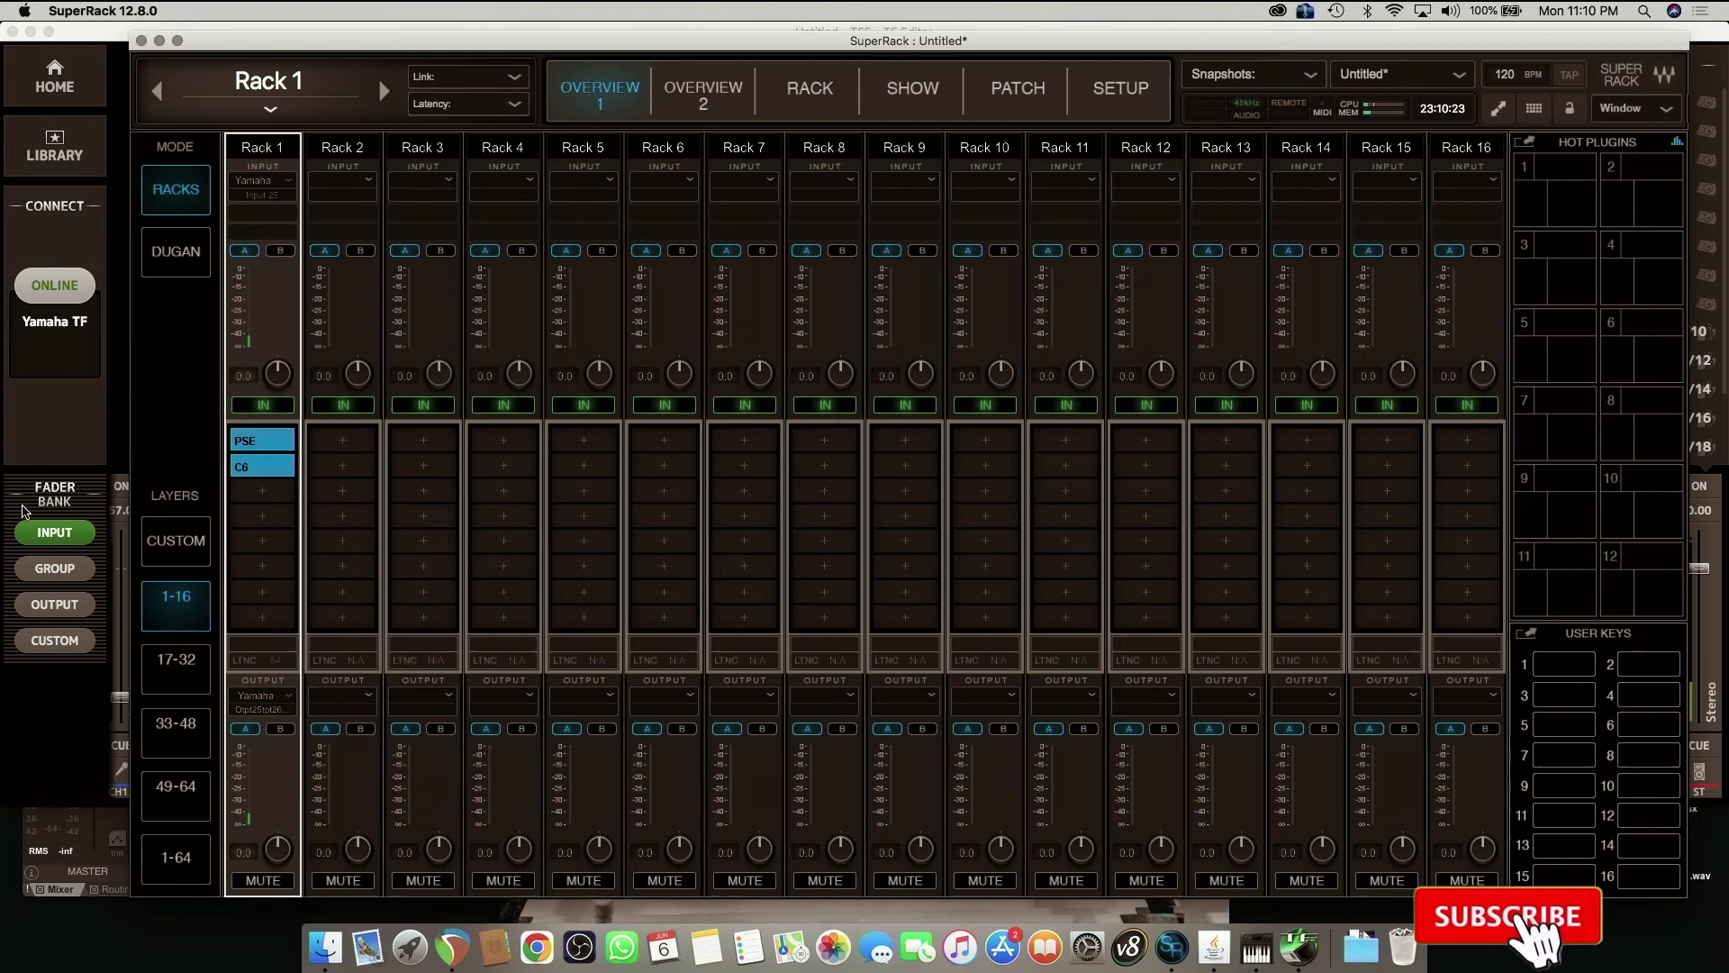
{"action": "double_click", "coordinate": [255, 441]}
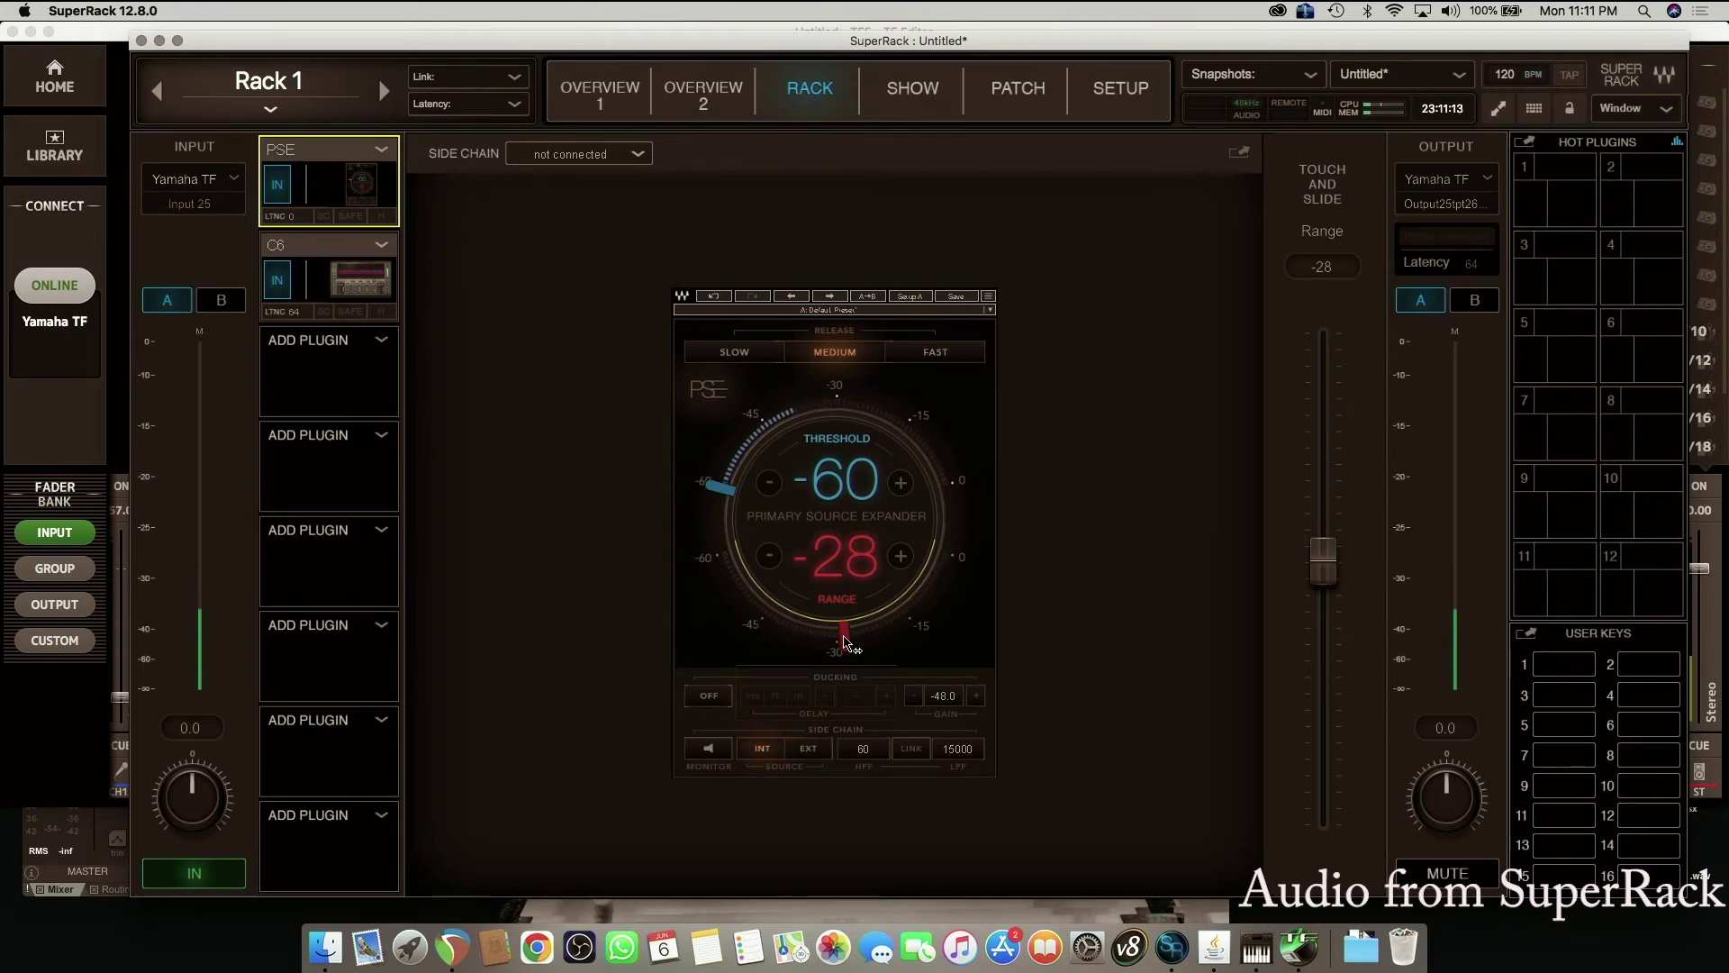
Step: Show the C6 editor by selecting its slot in Rack 1's plug-in chain
{"action": "left_click", "coordinate": [351, 270]}
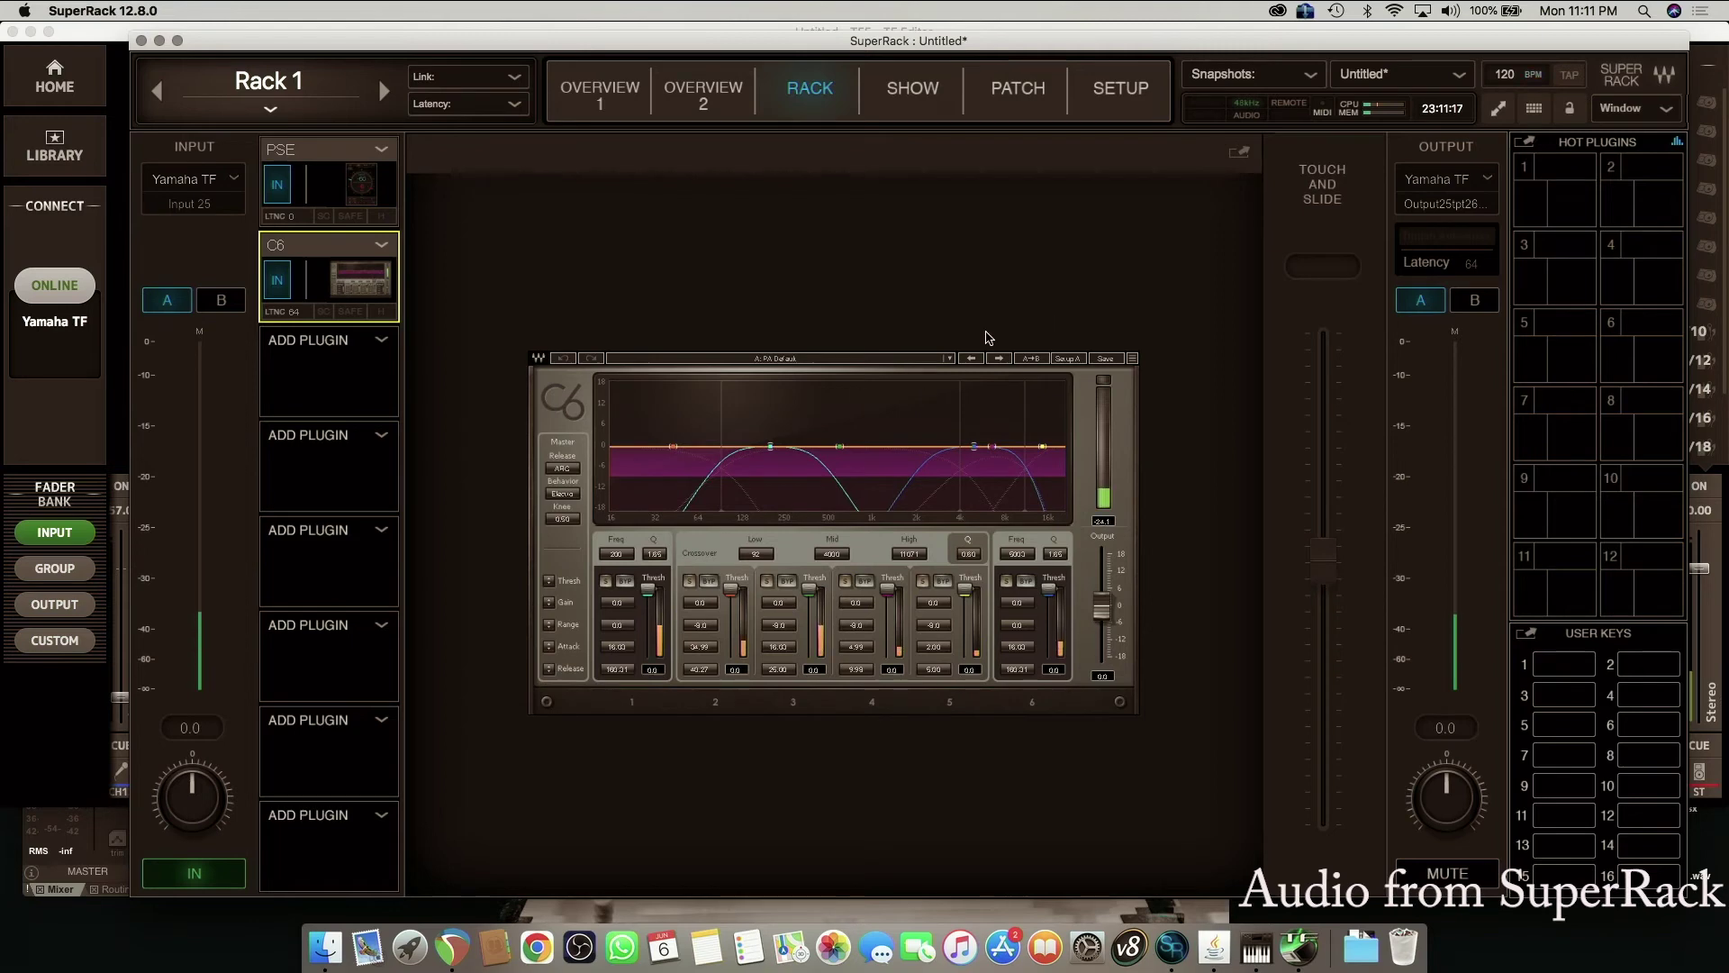
Step: Load the Pooch Vocal factory preset into C6
{"action": "left_click", "coordinate": [947, 357]}
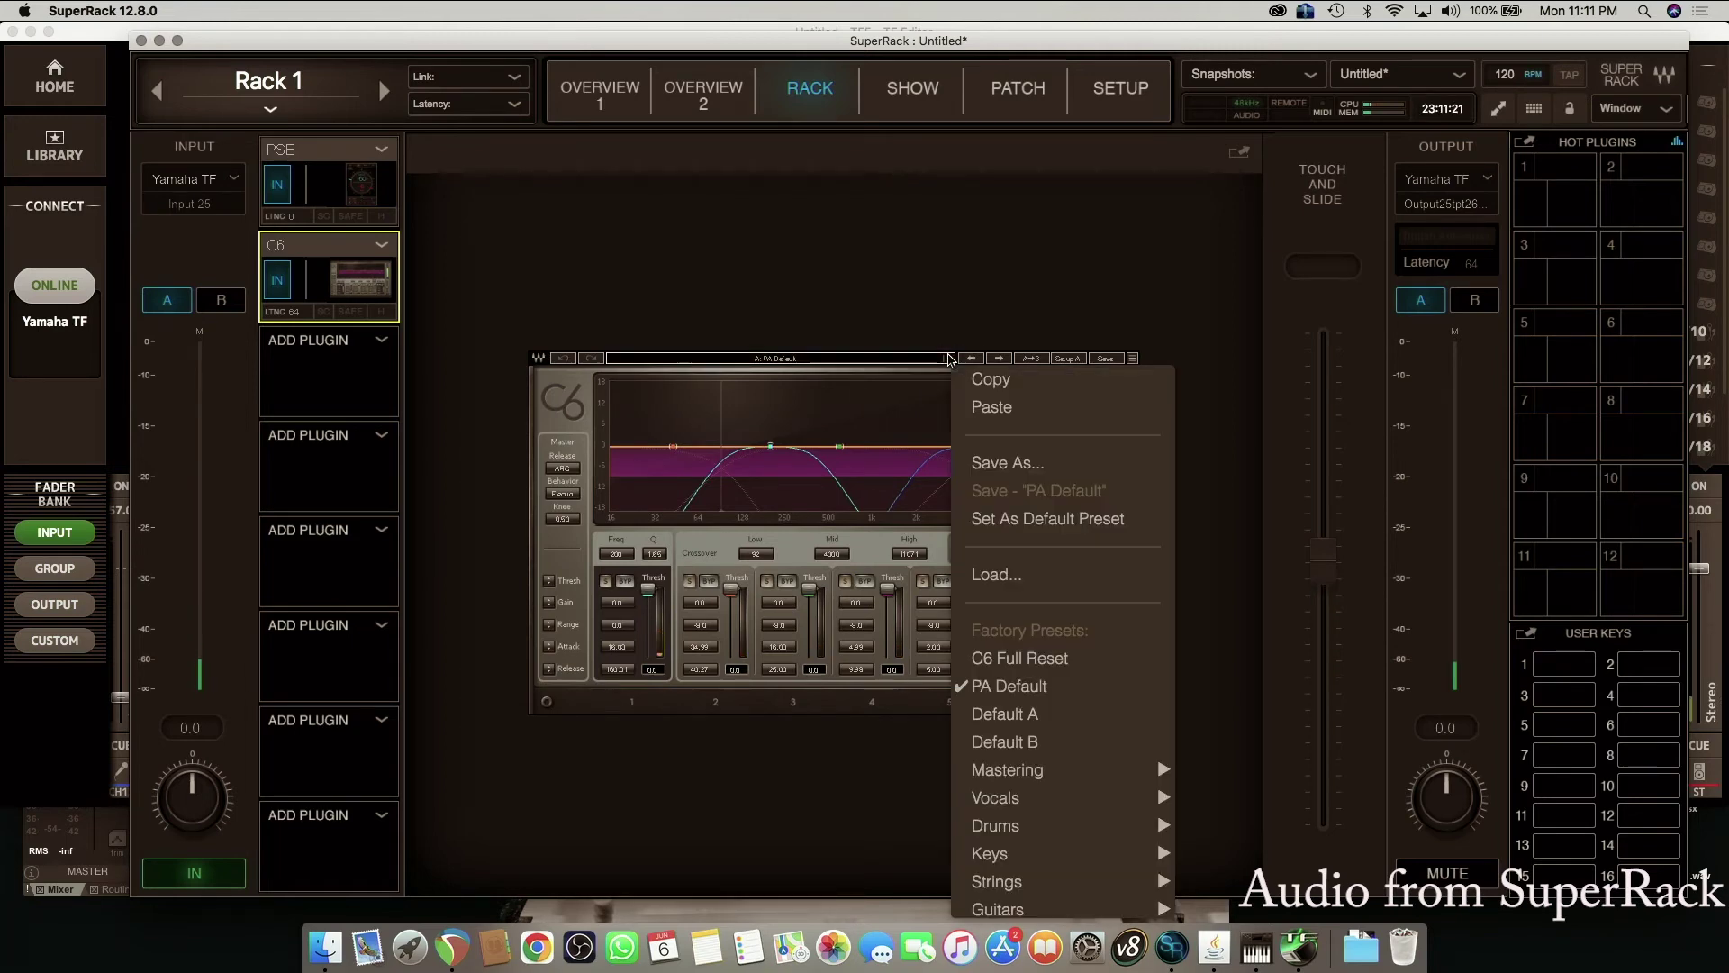
{"action": "mouse_move", "coordinate": [1128, 789]}
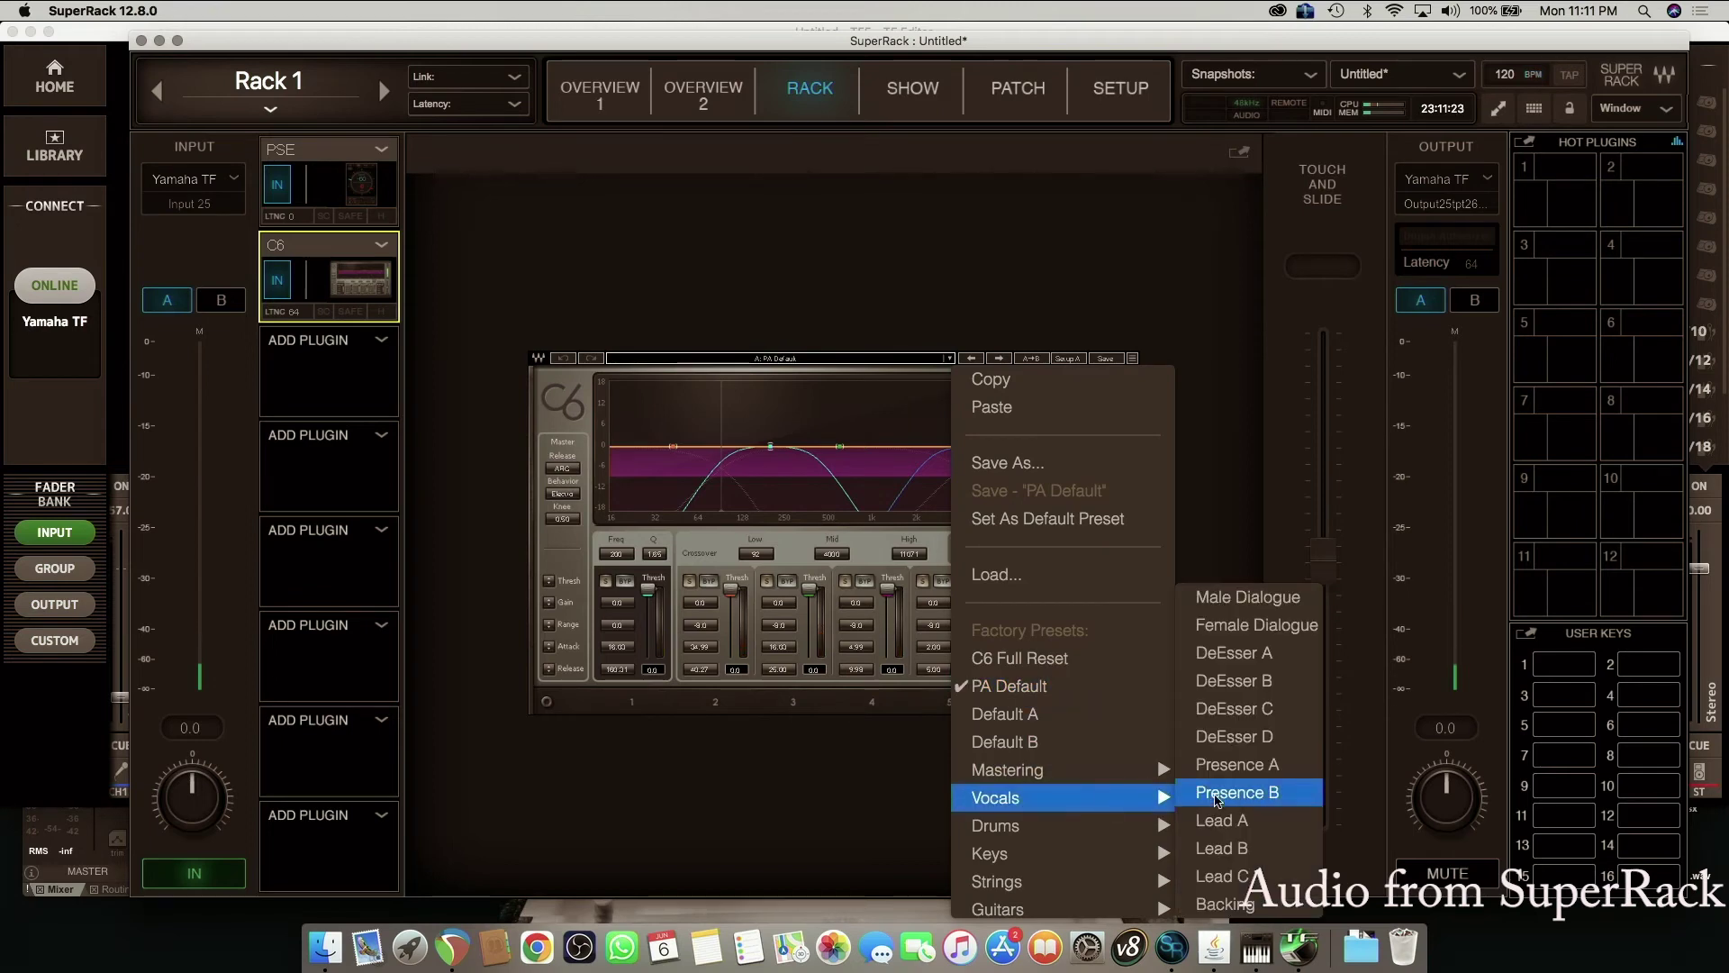
{"action": "scroll", "coordinate": [1126, 864], "scroll_direction": "down", "scroll_amount": 3}
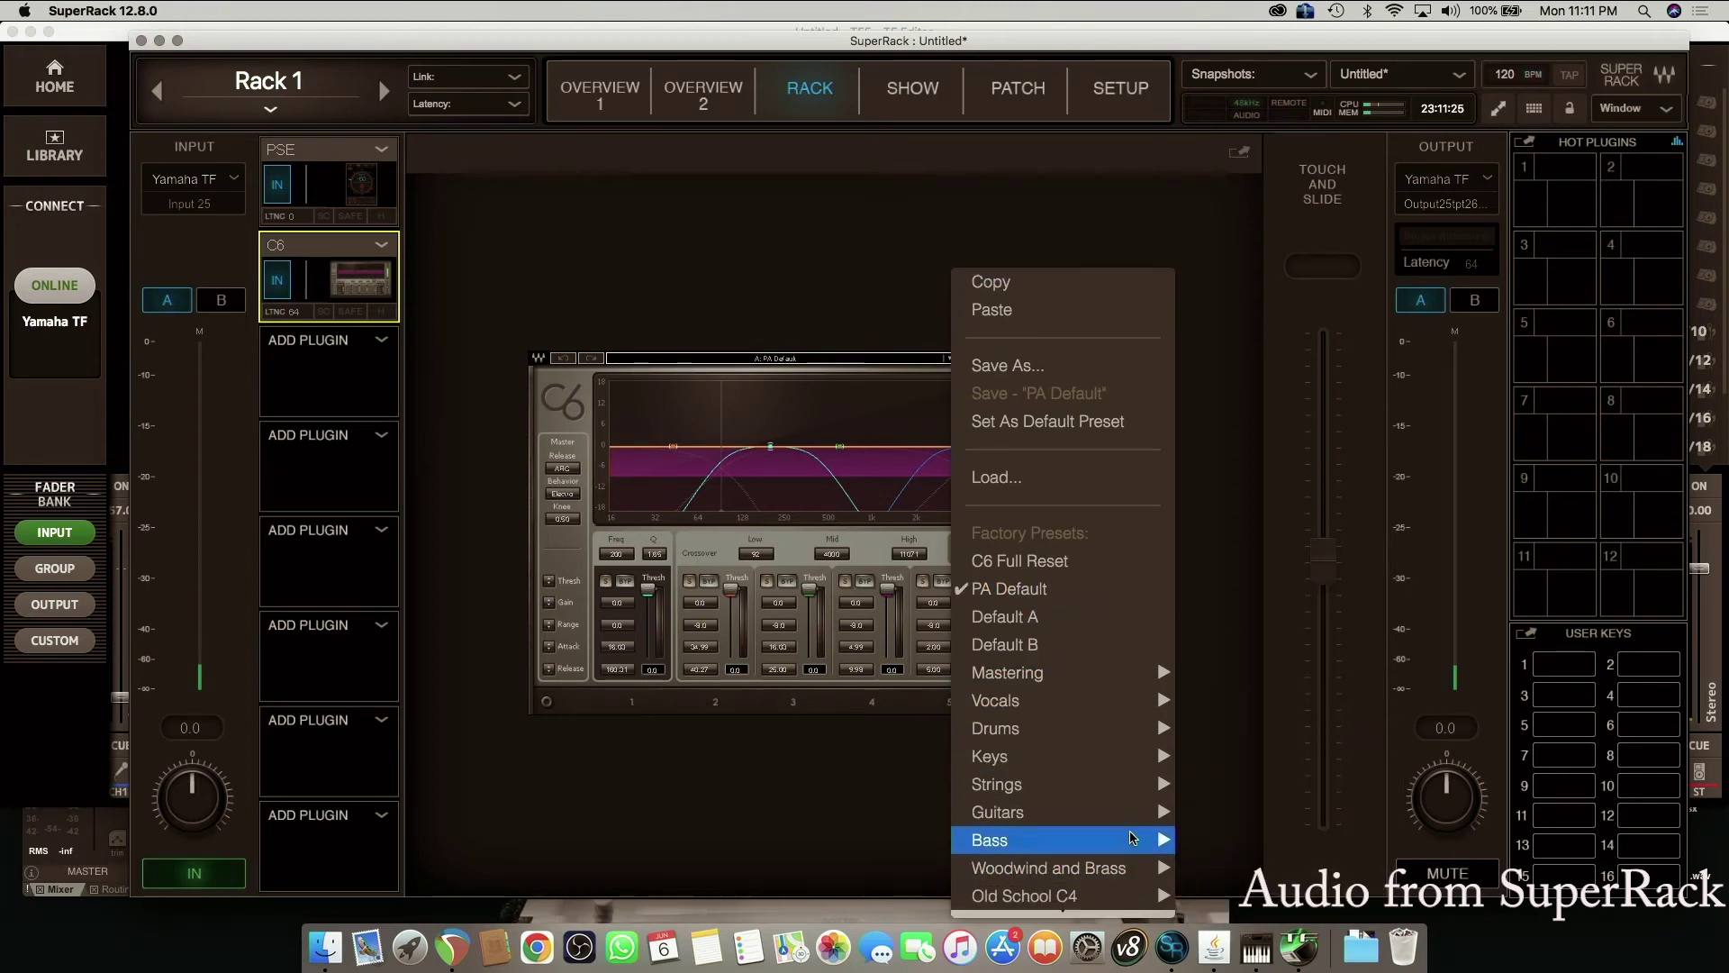
{"action": "scroll", "coordinate": [1126, 900], "scroll_direction": "down", "scroll_amount": 3}
{"action": "mouse_move", "coordinate": [1126, 844]}
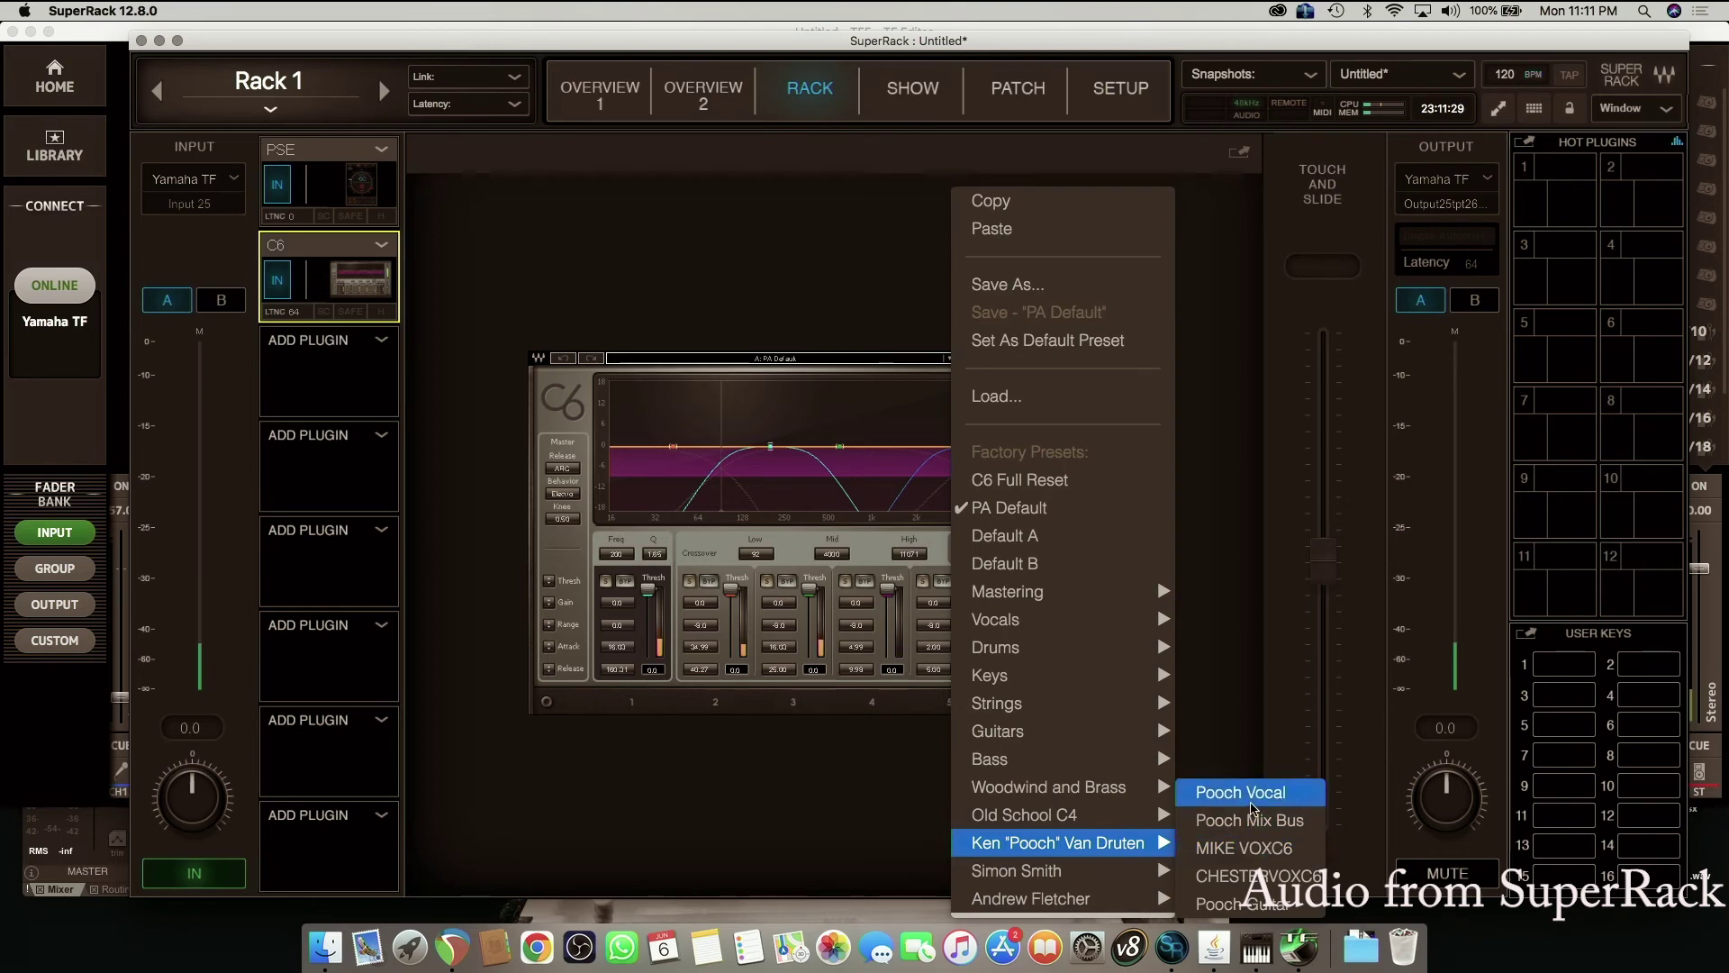
{"action": "left_click", "coordinate": [1247, 796]}
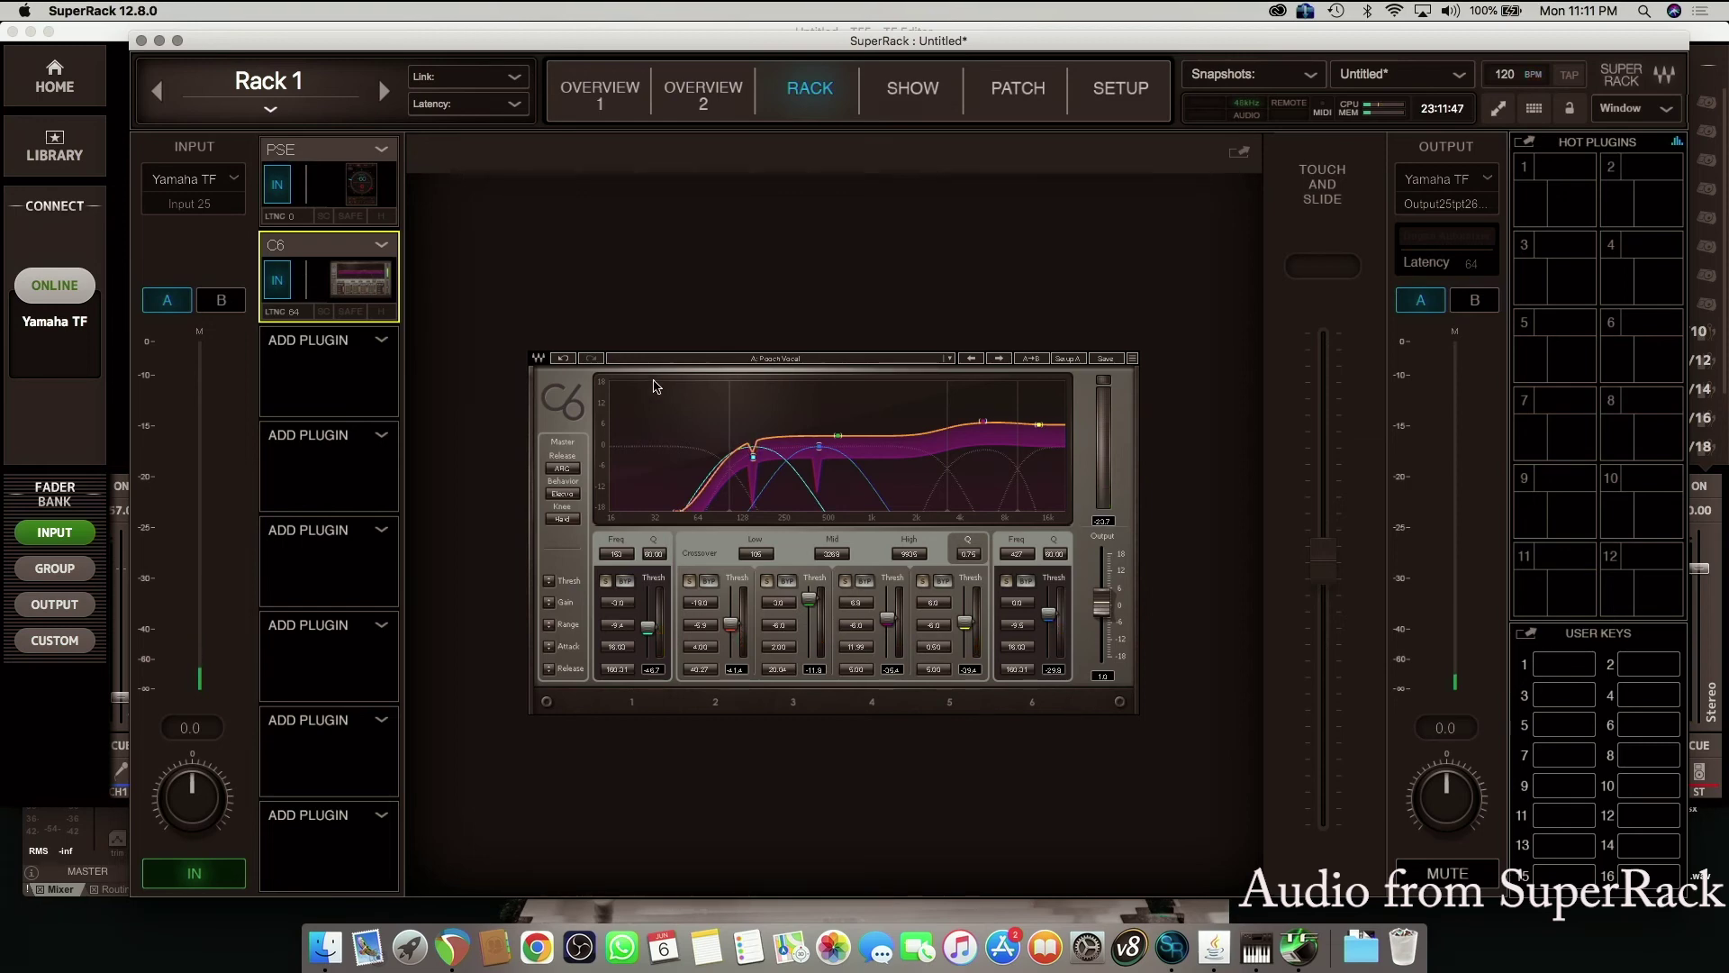
Step: Bypass PSE and C6 to compare the sound, then re-engage both
{"action": "left_click", "coordinate": [277, 185]}
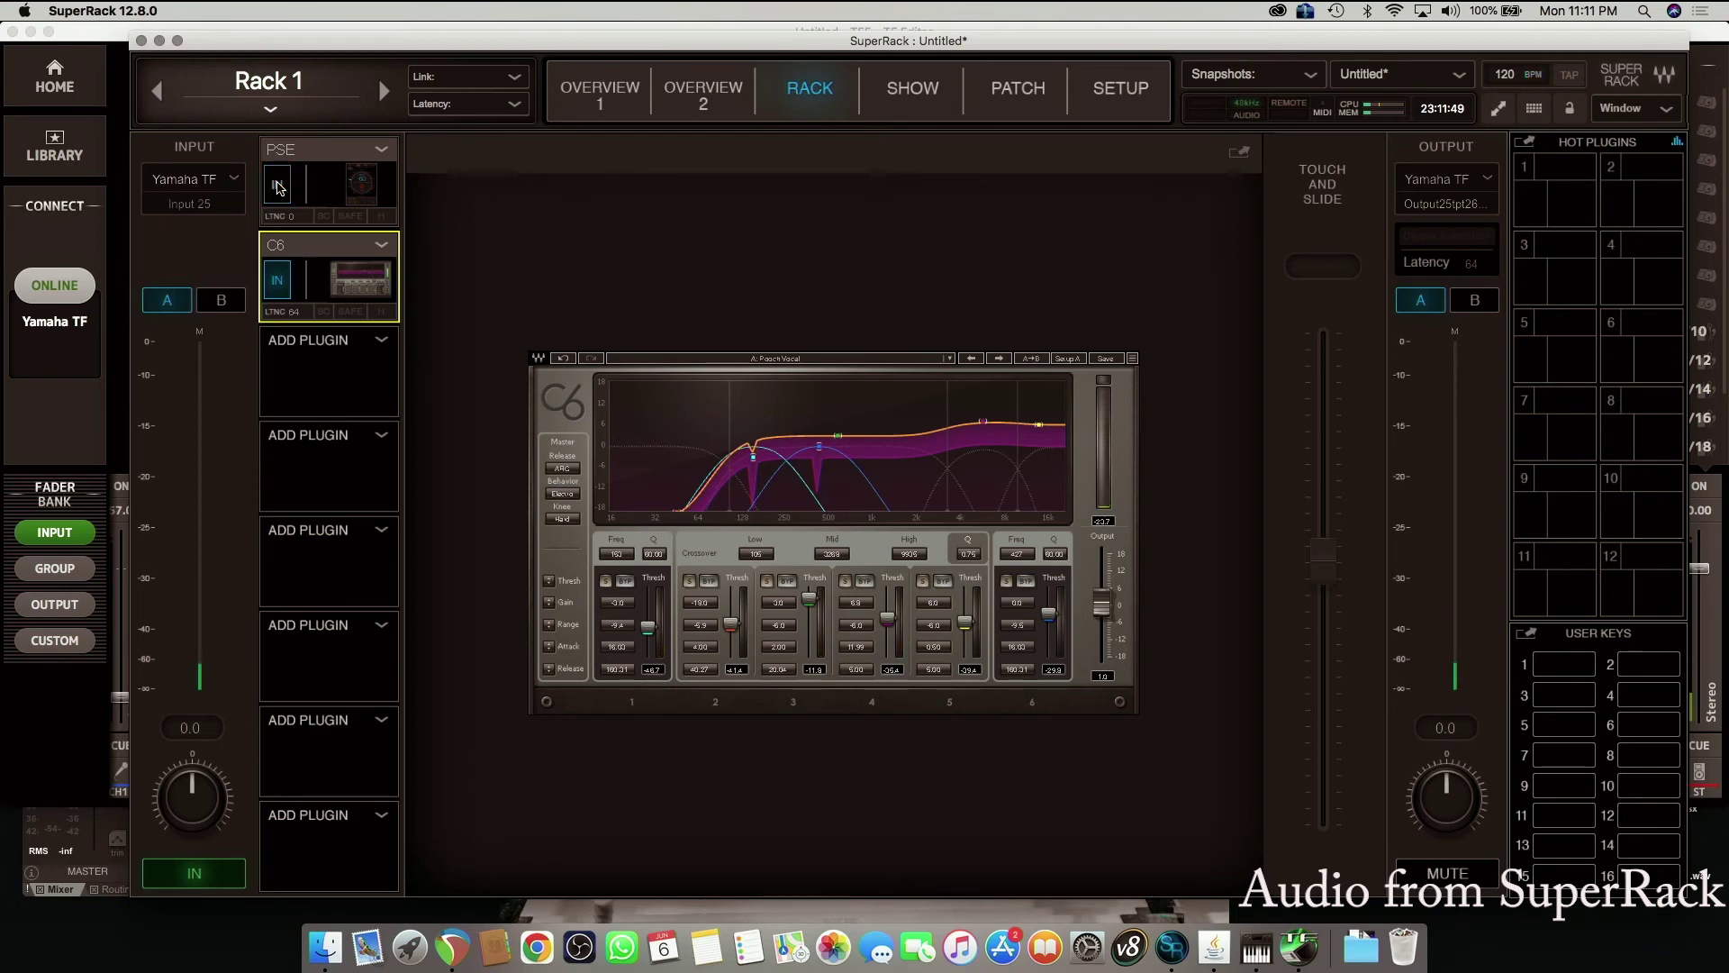
{"action": "left_click", "coordinate": [281, 284]}
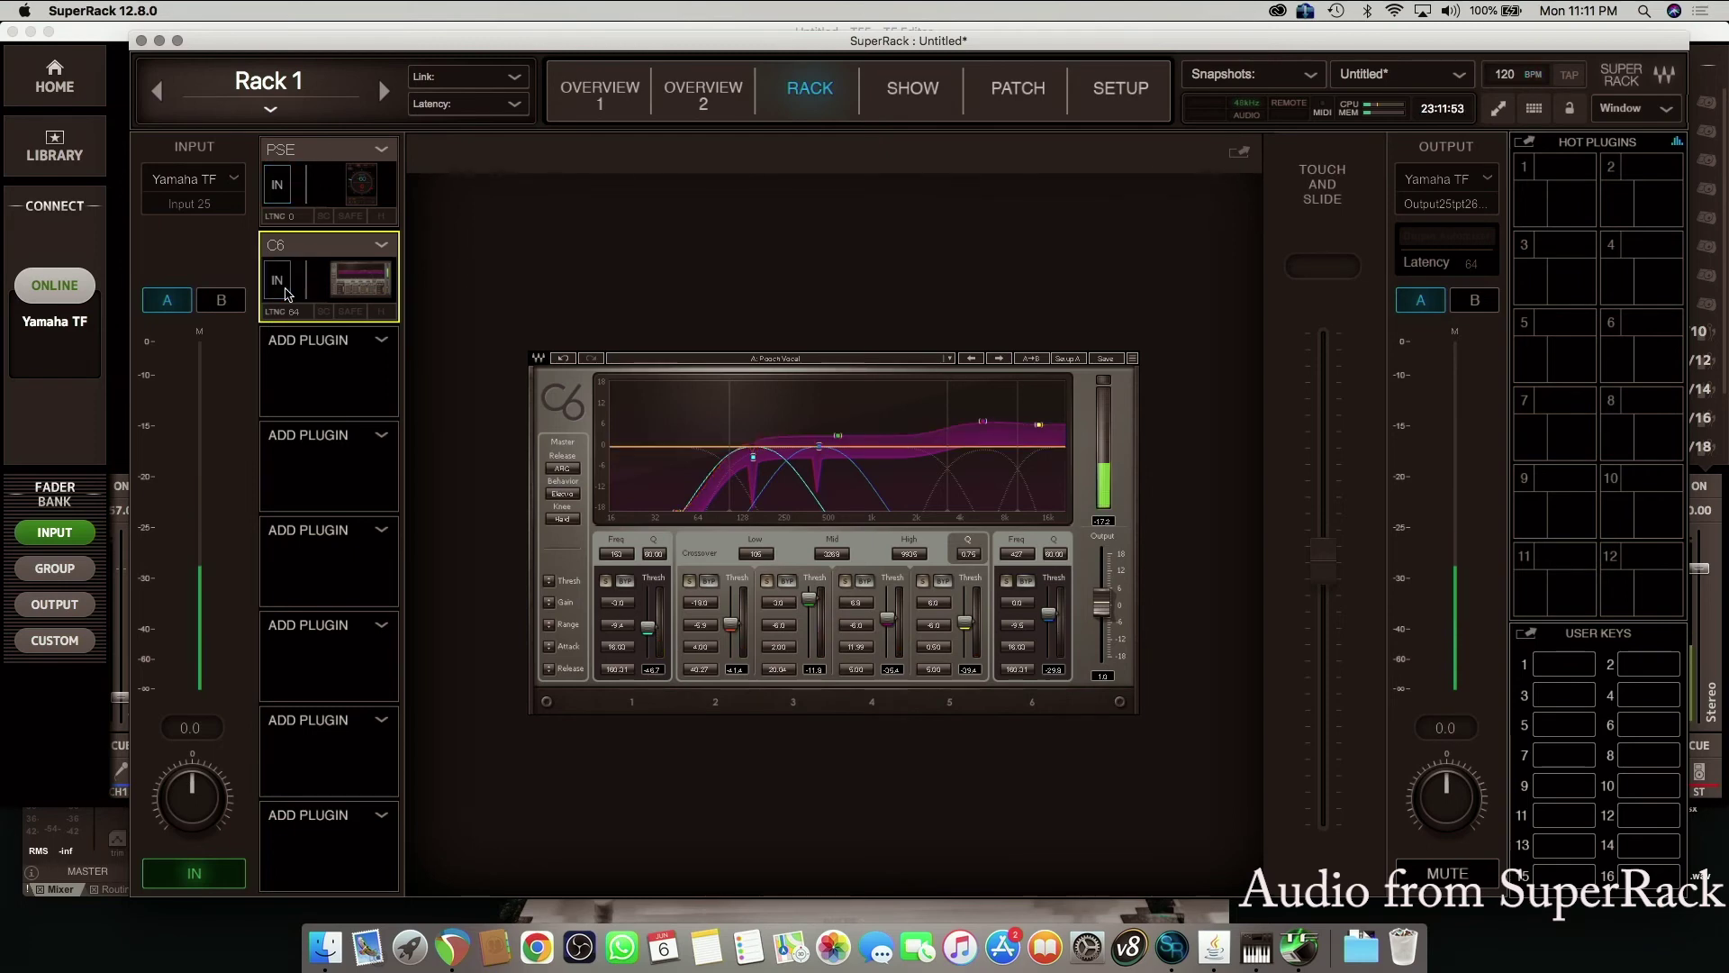
{"action": "left_click", "coordinate": [281, 286]}
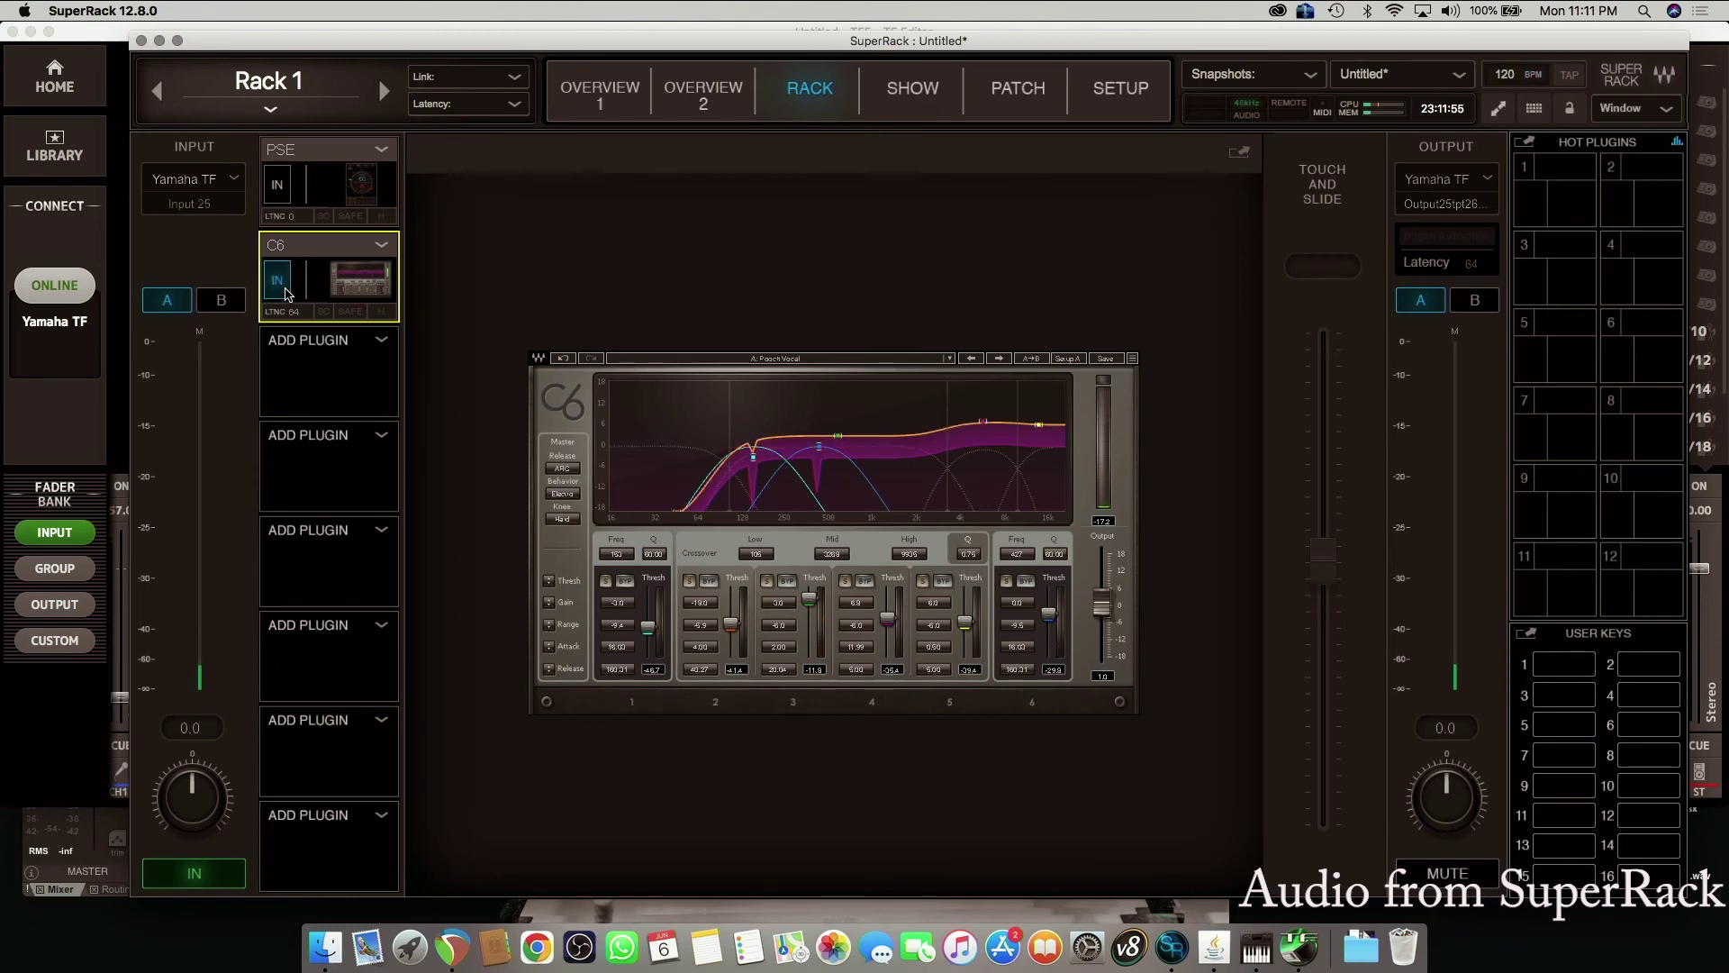
{"action": "left_click", "coordinate": [275, 184]}
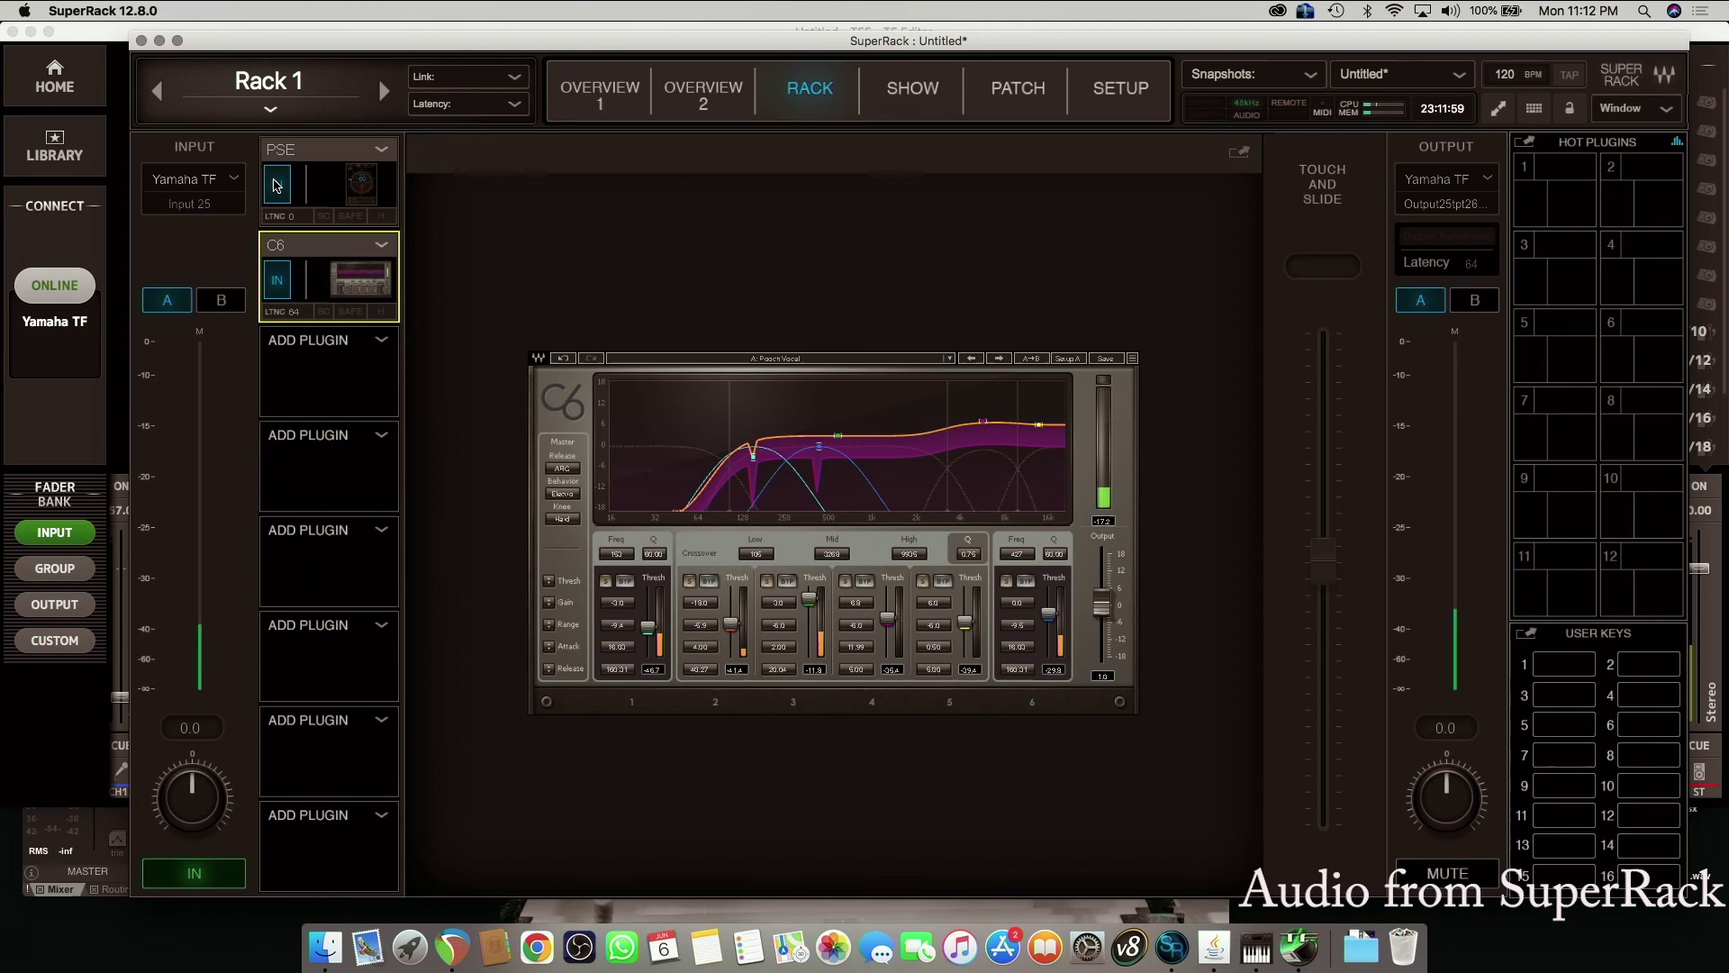